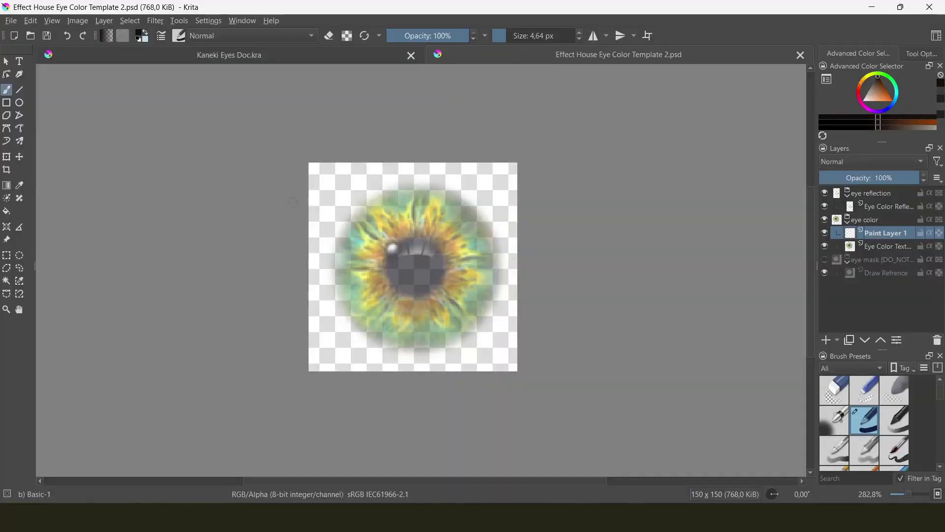
# Toggle the visibility of the eye color texture and eye color reflection layers to examine what each contributes to the eye.
pyautogui.click(825, 246)
pyautogui.click(825, 246)
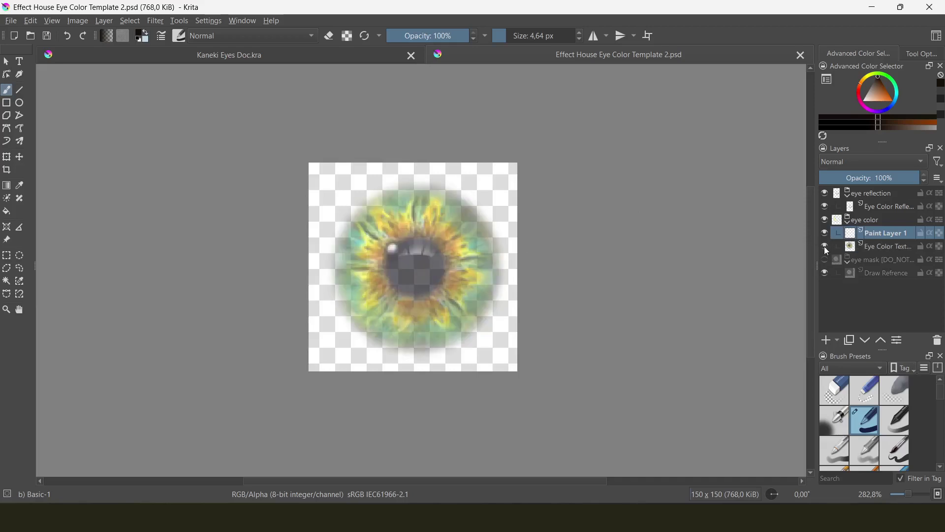
pyautogui.click(825, 207)
pyautogui.click(824, 207)
pyautogui.click(826, 248)
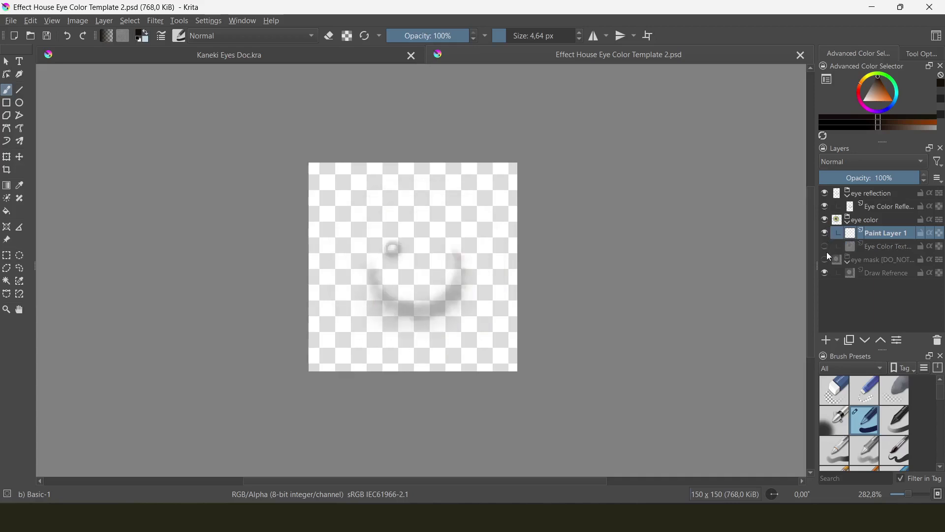
pyautogui.click(825, 232)
pyautogui.click(825, 249)
pyautogui.click(826, 204)
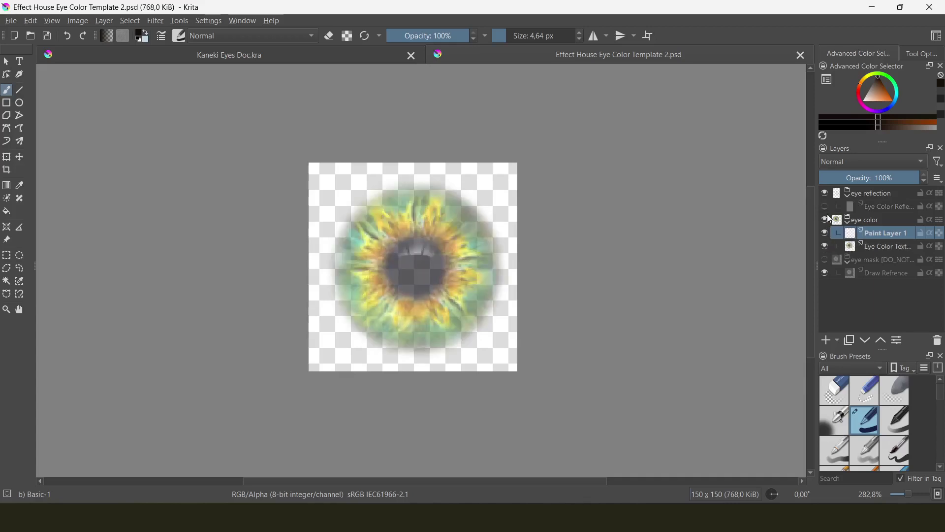
pyautogui.click(825, 206)
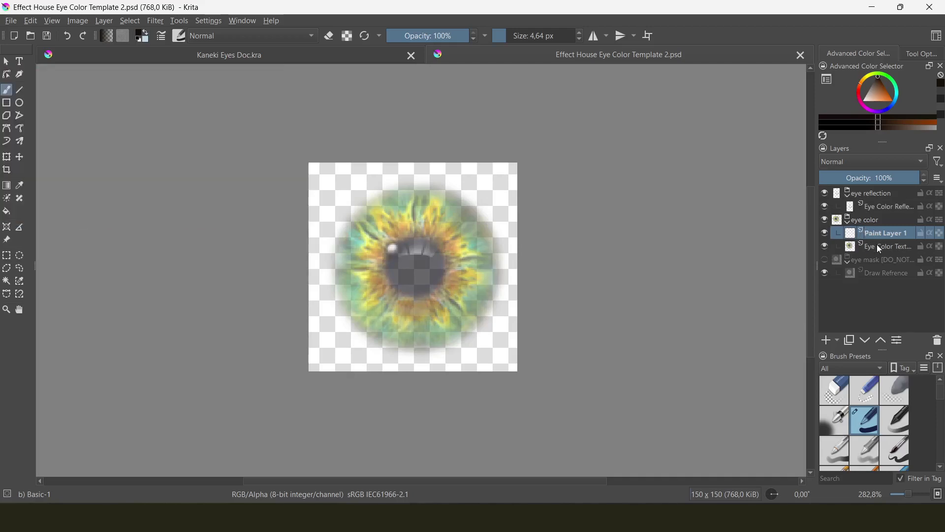
pyautogui.click(825, 246)
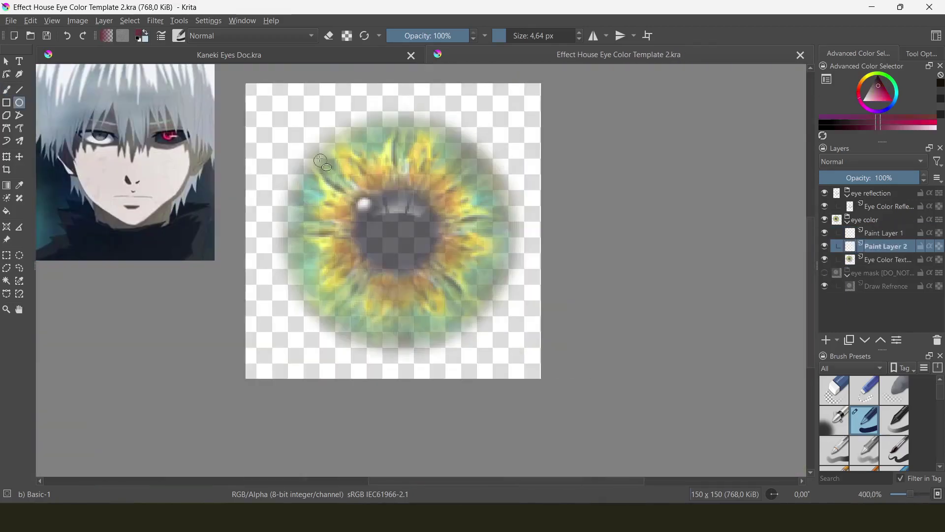
# Fill a maroon circle over the template iris on Paint Layer 2 and centre it on the canvas.
pyautogui.hotkey('shift', 'BackSpace')
pyautogui.press('+')
pyautogui.hotkey('ctrl', 't')
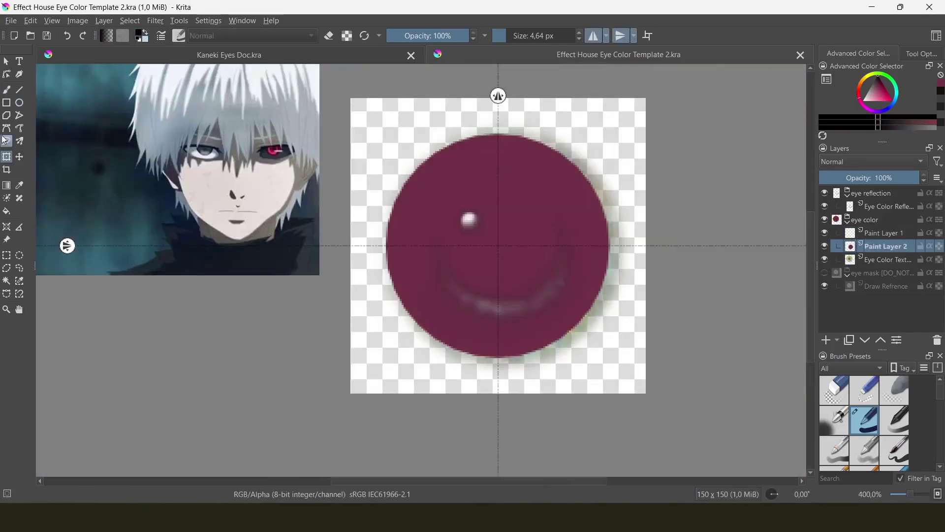
# Draw a black pupil circle about 28 px wide on a new paint layer and centre it in the maroon iris.
pyautogui.click(829, 340)
pyautogui.moveTo(419, 272); pyautogui.dragTo(452, 312)
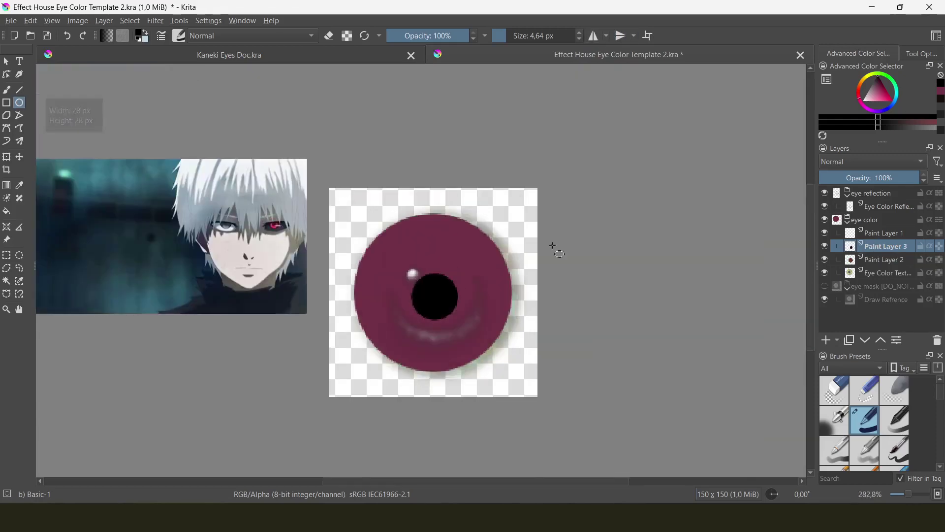
pyautogui.hotkey('ctrl', 't')
pyautogui.scroll(5, 424, 300)
pyautogui.scroll(-8, 424, 301)
# Draw a pink circle about 79 px wide on a new layer between the maroon circle and the pupil, and centre it.
pyautogui.press('pagedown')
pyautogui.scroll(4, 363, 236)
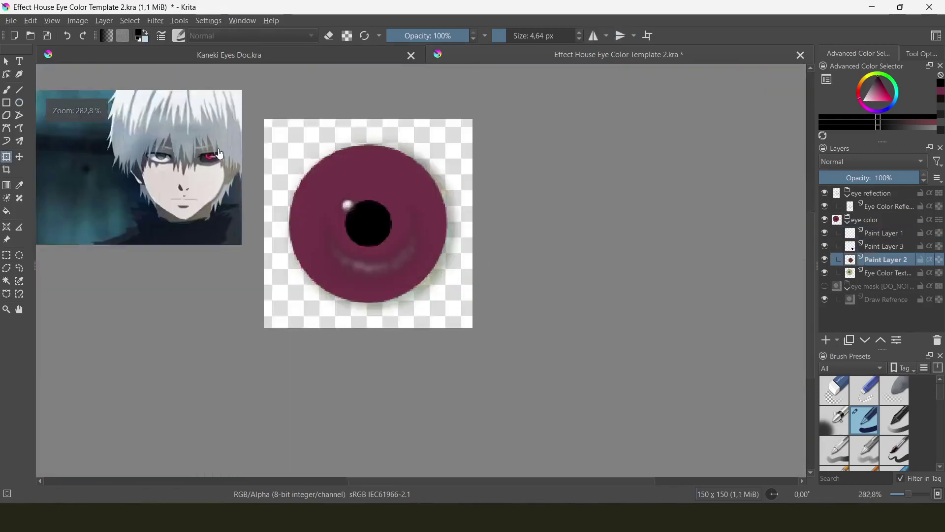
pyautogui.scroll(6, 295, 232)
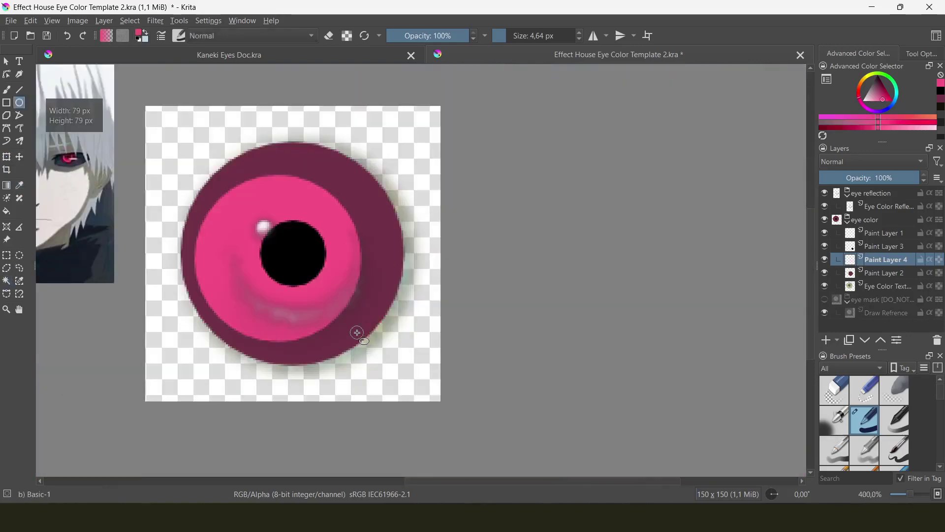
pyautogui.hotkey('ctrl', 't')
pyautogui.scroll(-2, 306, 253)
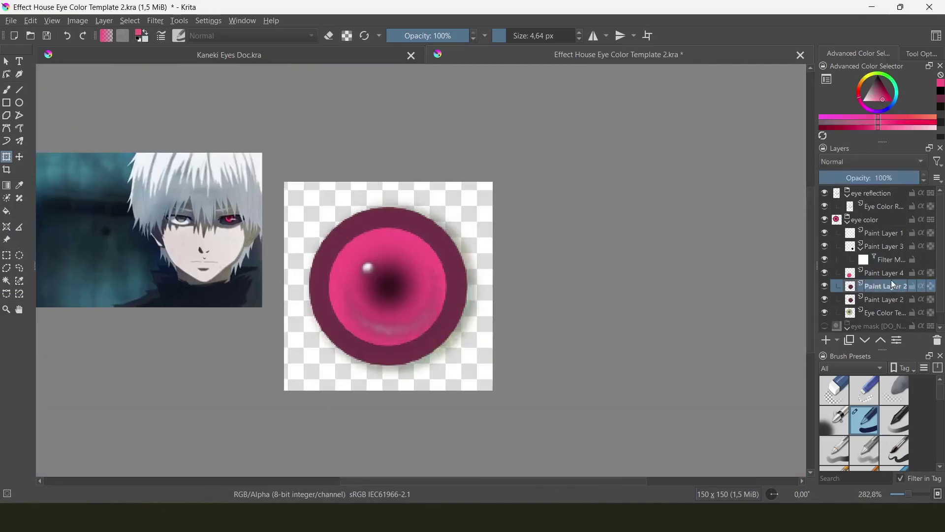
# Move the duplicated maroon circle layer above the pink circle on Paint Layer 4.
pyautogui.moveTo(895, 285); pyautogui.dragTo(881, 272)
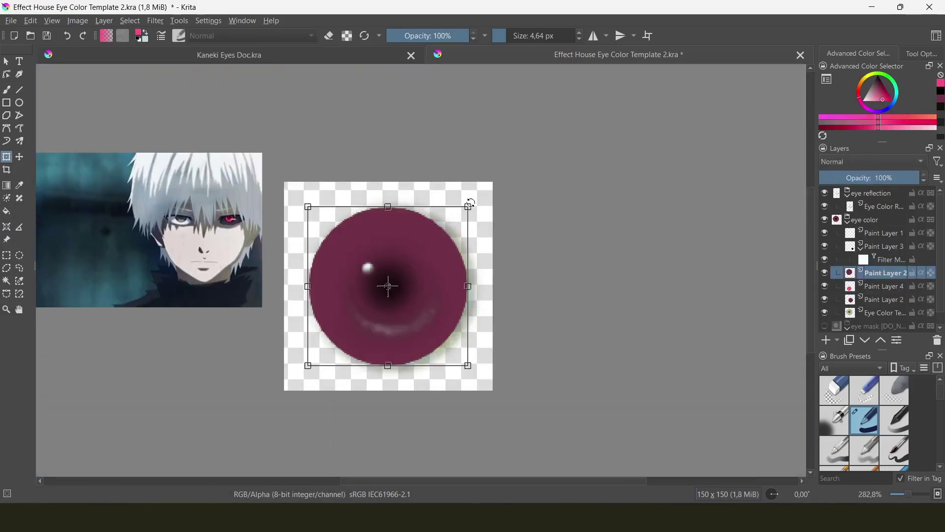
pyautogui.scroll(2, 405, 256)
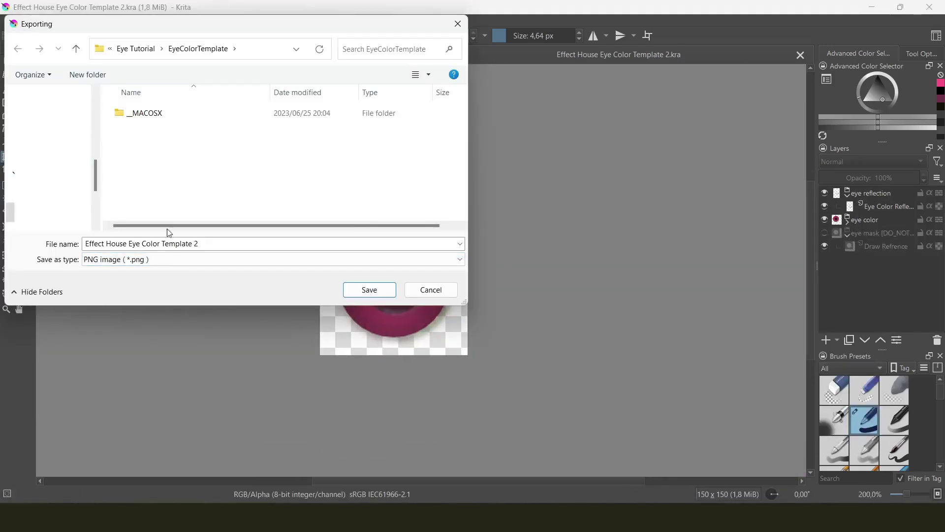
# Export the finished eye as a PNG image named Pupil Color in the EyeColorTemplate folder.
pyautogui.hotkey('ctrl', 'a')
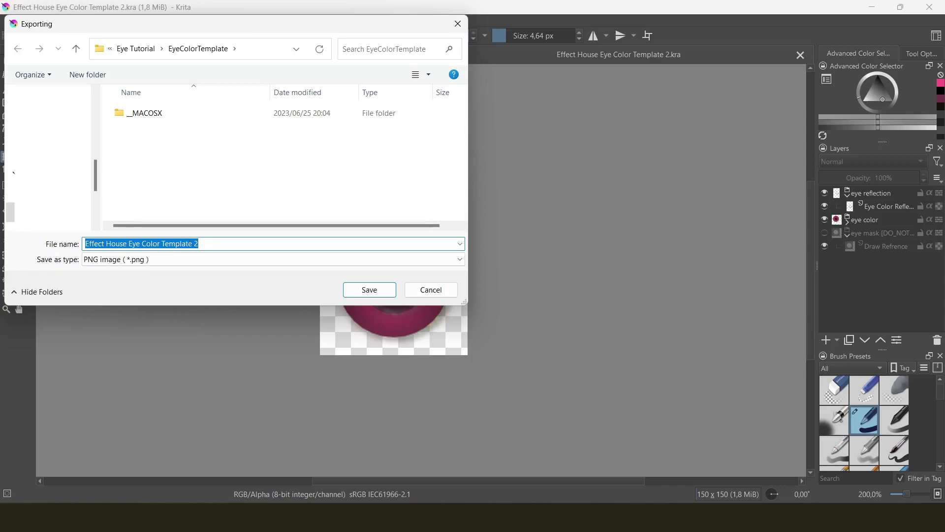
pyautogui.write('Pu')
pyautogui.write('or')
pyautogui.press('BackSpace')
pyautogui.press('BackSpace')
pyautogui.press('BackSpace')
pyautogui.press('BackSpace')
pyautogui.write('olo')
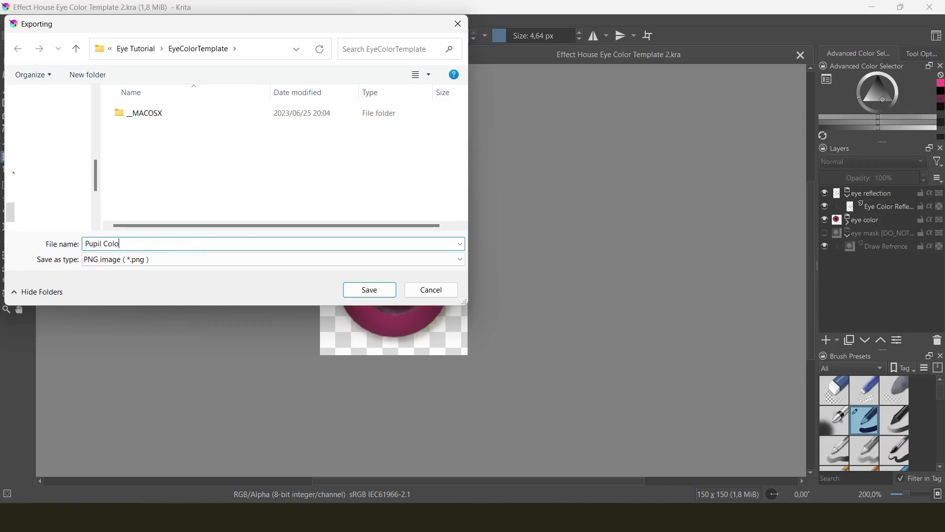
pyautogui.write('r')
pyautogui.press('Return')
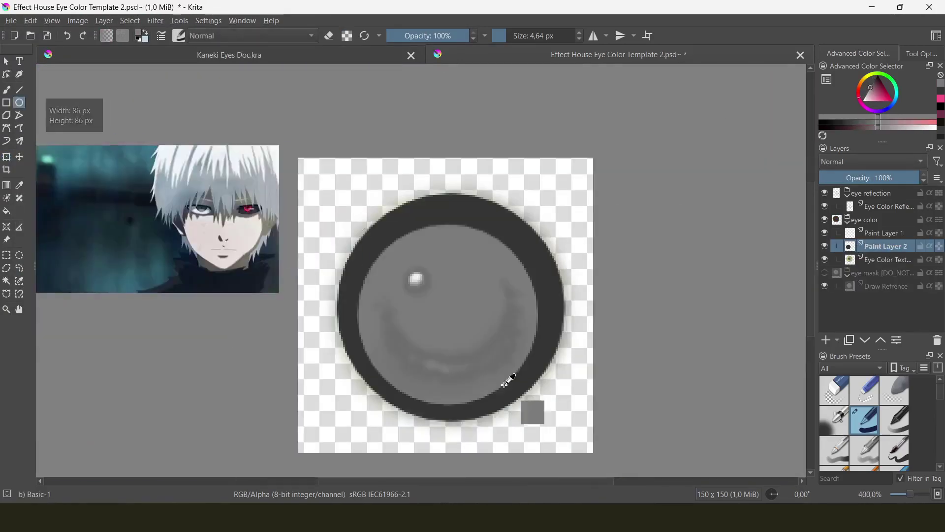
# Paste the grey circle onto its own layer and centre it over the dark circle of the eye.
pyautogui.hotkey('ctrl', 'v')
pyautogui.hotkey('ctrl', 't')
pyautogui.scroll(3, 468, 323)
pyautogui.scroll(-1, 468, 323)
pyautogui.scroll(4, 512, 319)
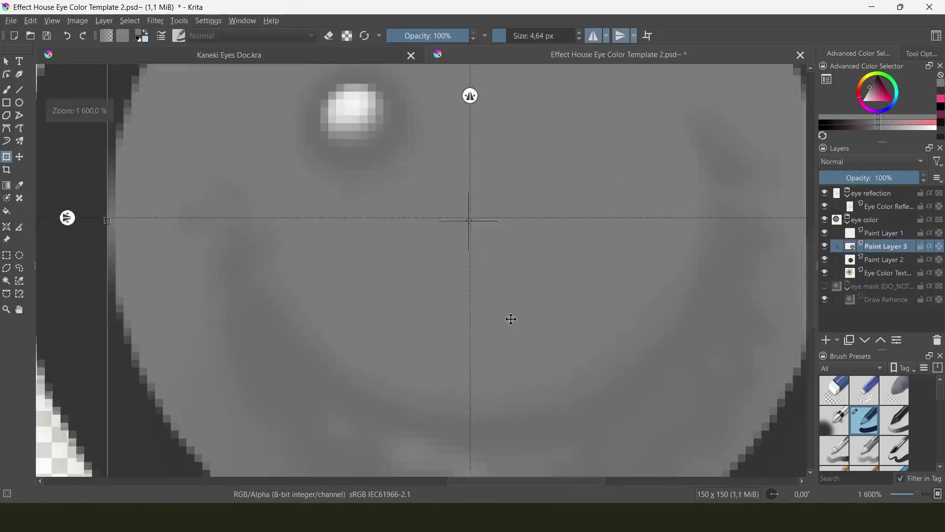
# Paste a copy of the dark circle as a new layer and scale it down into a centred pupil.
pyautogui.hotkey('ctrl', 'v')
pyautogui.scroll(-6, 512, 319)
pyautogui.scroll(2, 512, 319)
pyautogui.scroll(2, 512, 319)
pyautogui.scroll(-6, 499, 302)
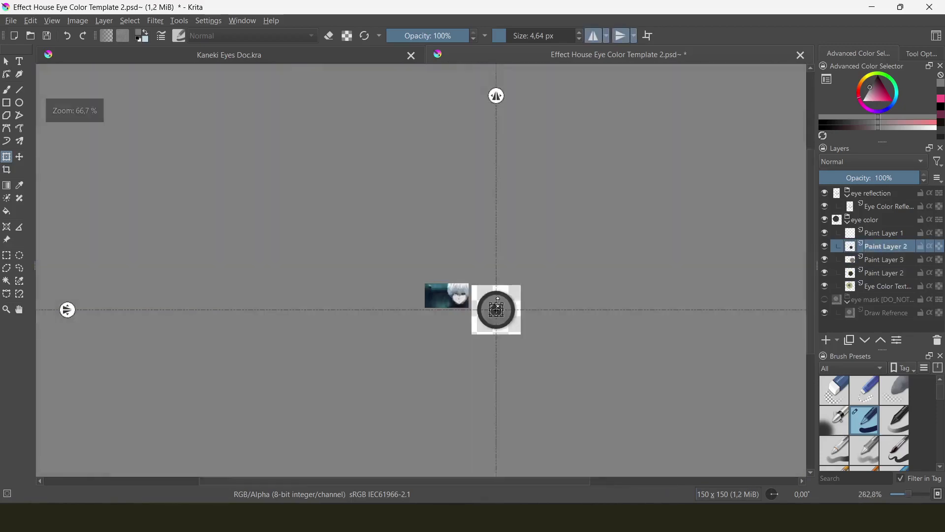
pyautogui.scroll(5, 498, 301)
# Apply a gradient to the grey iris circle on Paint Layer 3.
pyautogui.press('pagedown')
pyautogui.press('g')
pyautogui.scroll(-2, 533, 219)
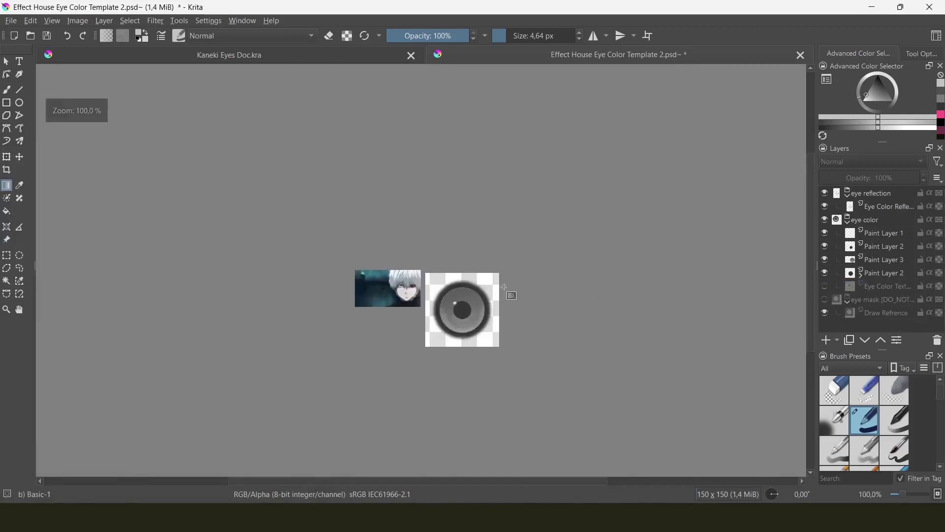
# Save the grey eye as a new file and close the Effect House Eye Color Template 2 document.
pyautogui.hotkey('ctrl', 'shift', 's')
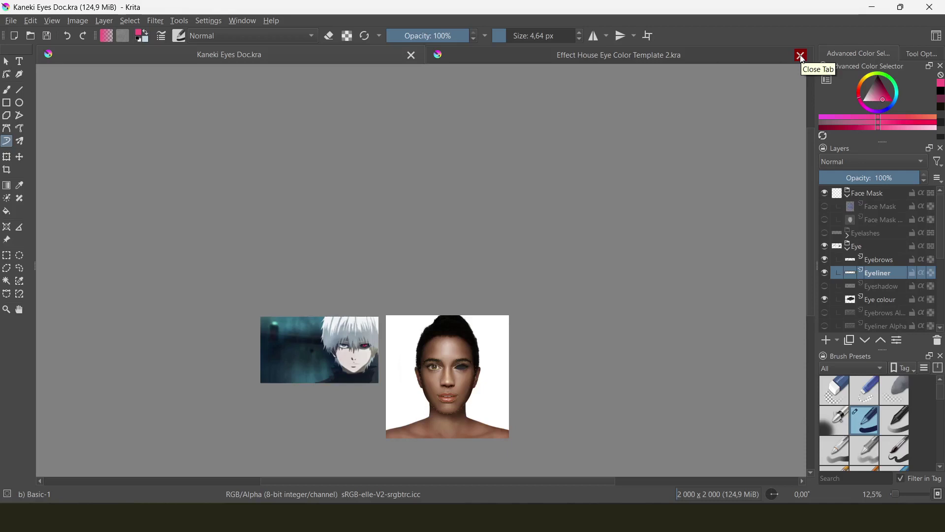
pyautogui.click(803, 56)
pyautogui.moveTo(499, 380); pyautogui.dragTo(550, 212, button='middle')
pyautogui.scroll(3, 442, 197)
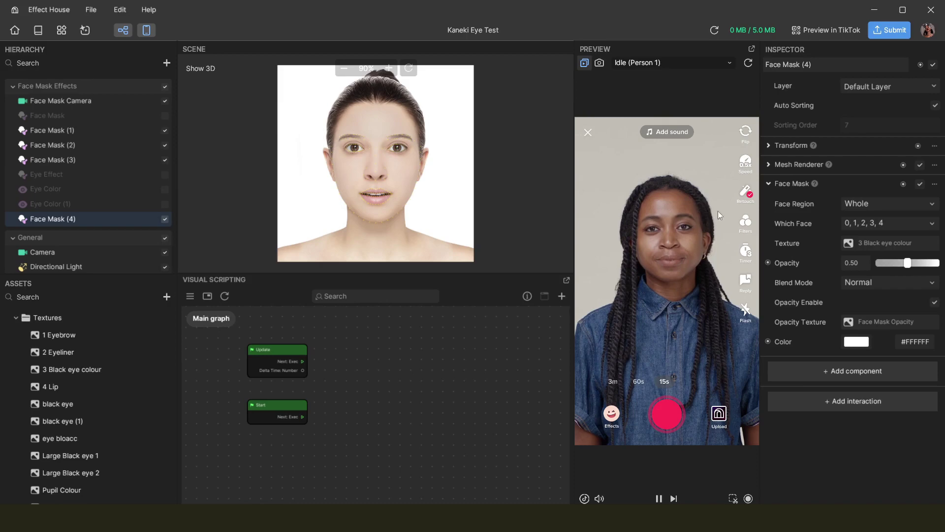
# In Effect House, change the face region of Face Mask (4).
pyautogui.click(863, 202)
pyautogui.click(868, 233)
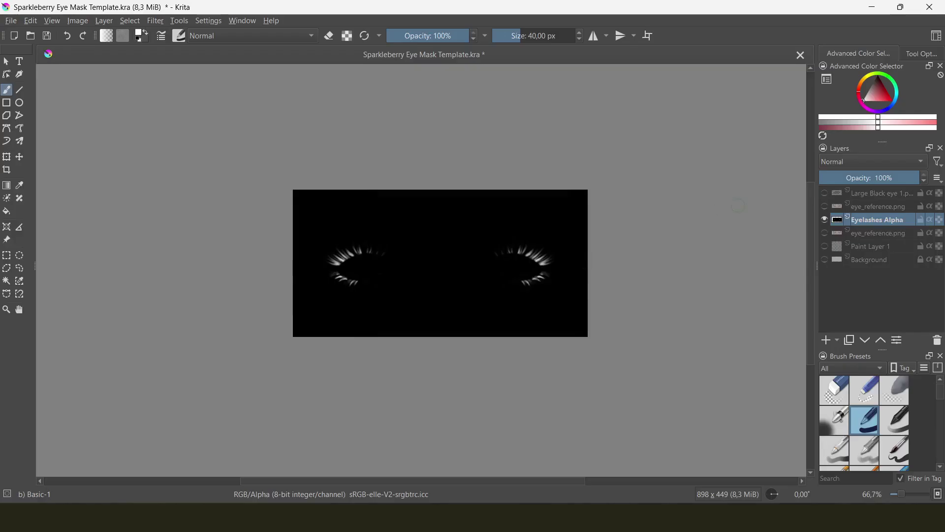
# In Krita, toggle the upper eye_reference.png layer over Eyelashes Alpha to compare the lash placement with the reference eyes.
pyautogui.click(825, 206)
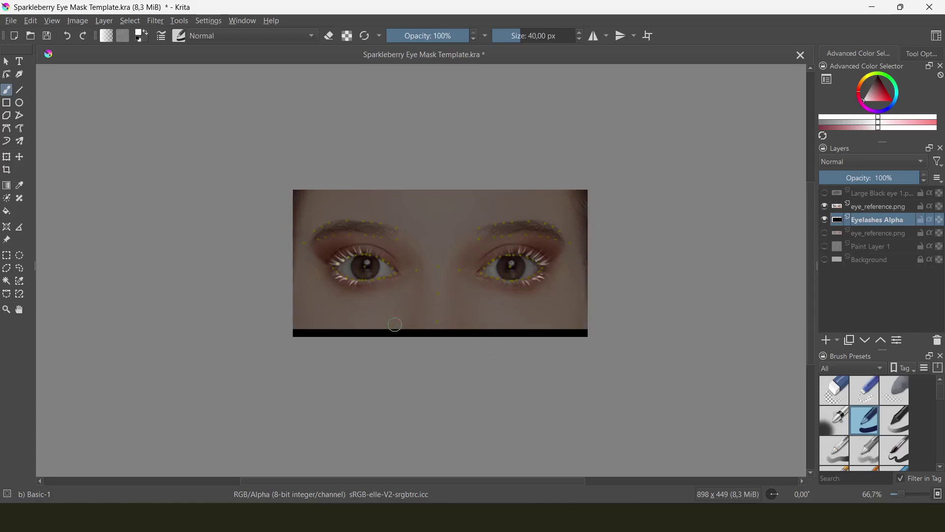
pyautogui.scroll(1, 399, 323)
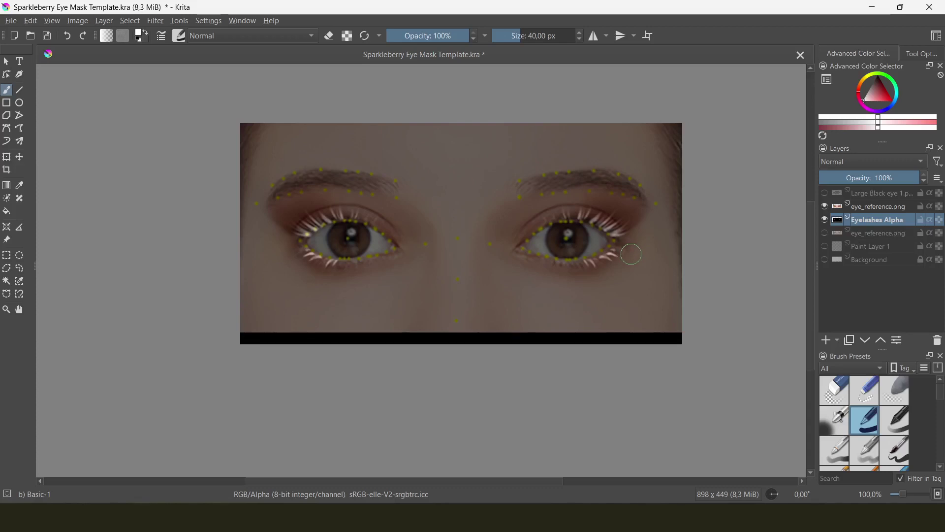
pyautogui.click(826, 207)
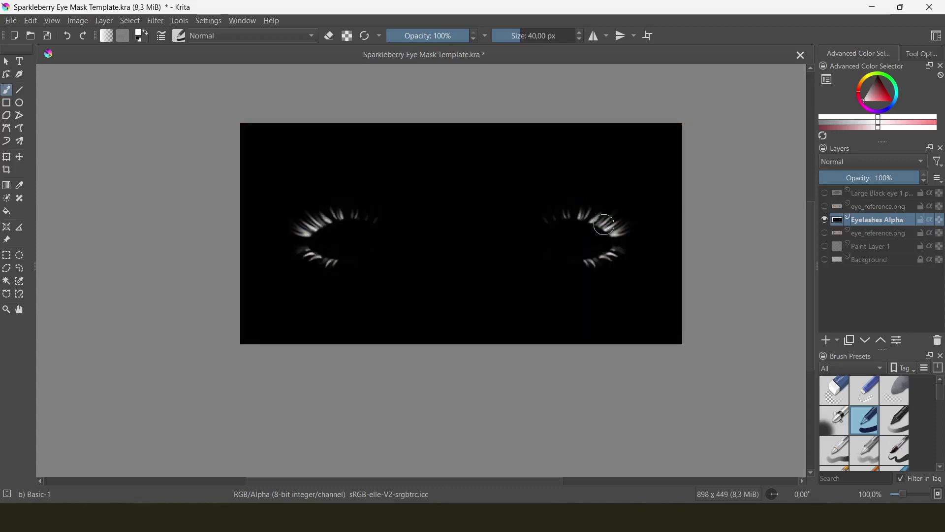
pyautogui.click(825, 207)
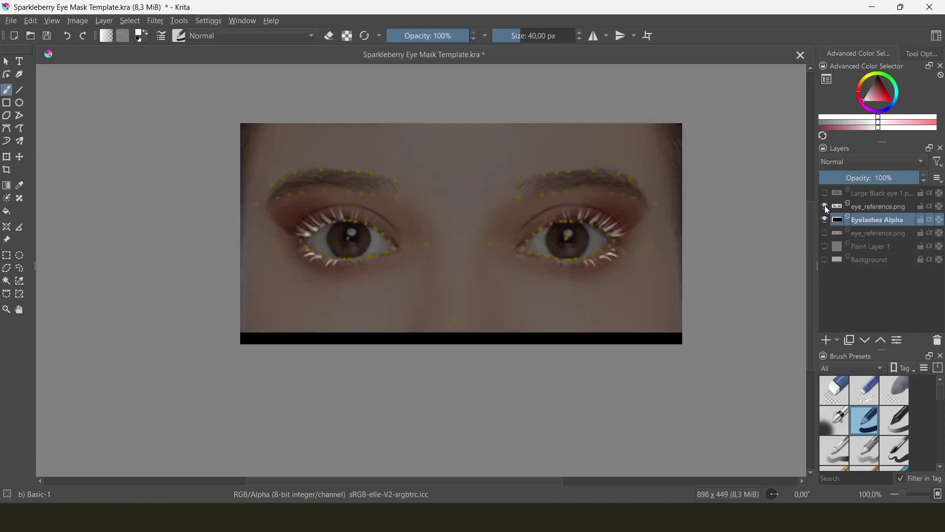
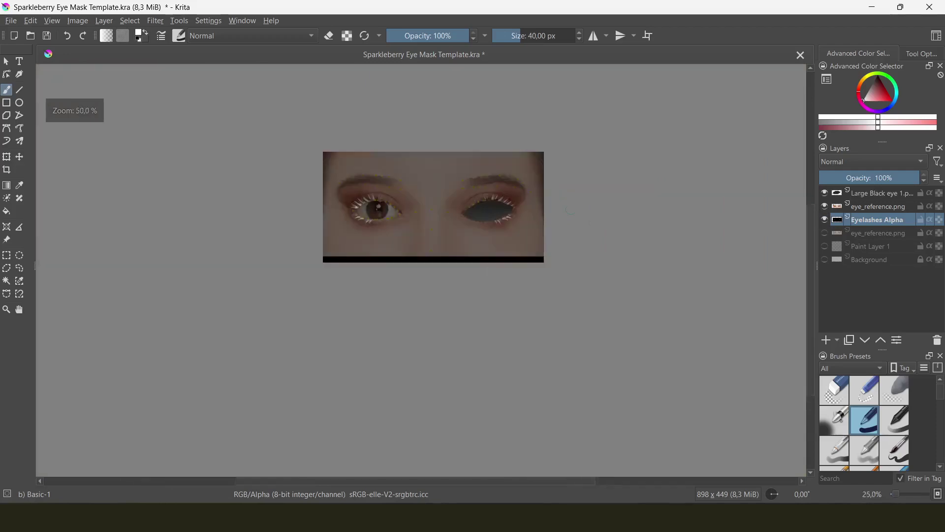
pyautogui.scroll(-2, 690, 215)
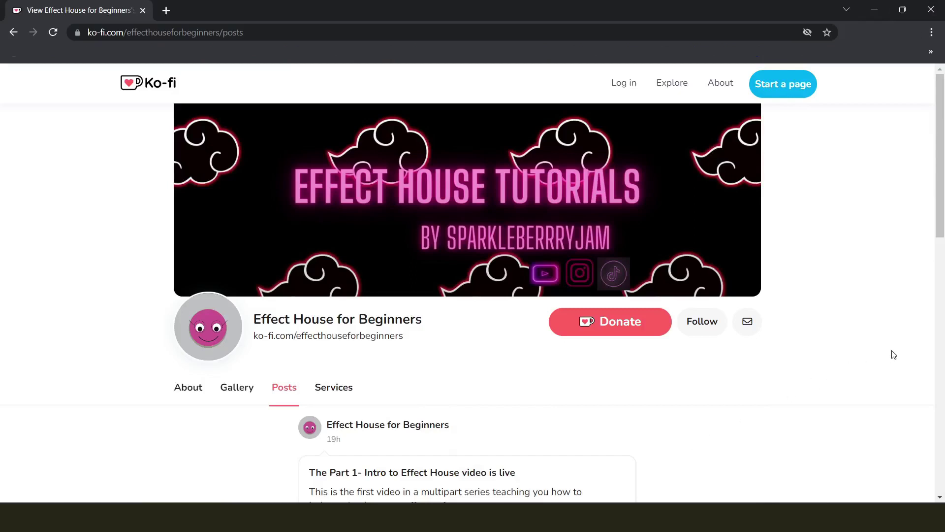
# In the browser, look through the posts on the Effect House for Beginners Ko-fi page.
pyautogui.scroll(-3, 858, 355)
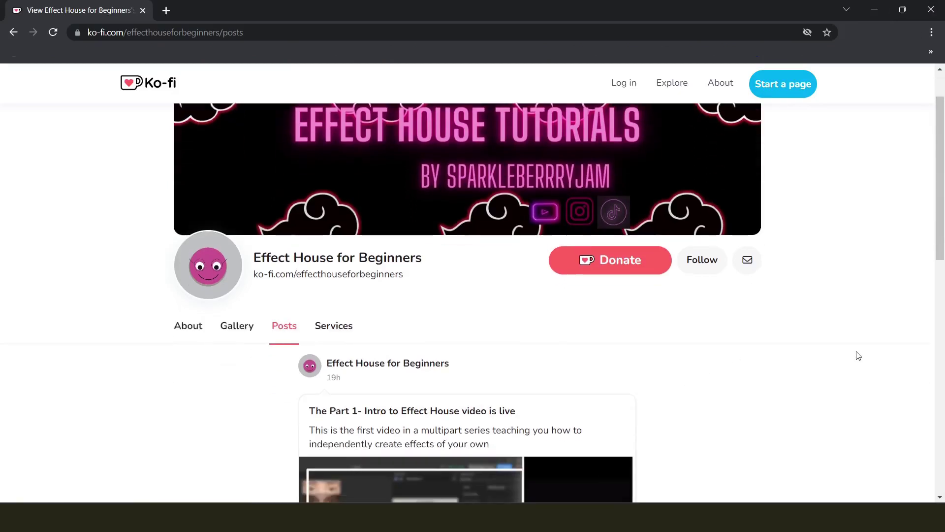
pyautogui.scroll(-4, 858, 356)
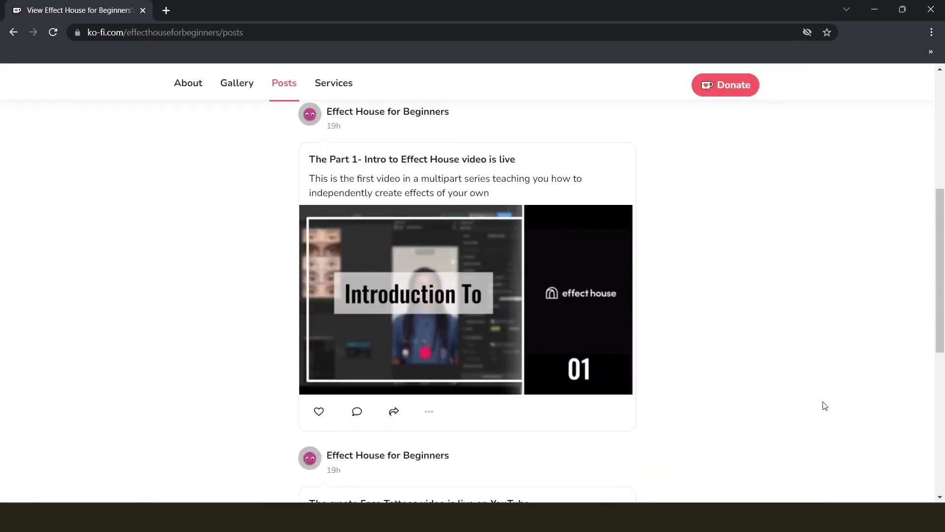
pyautogui.scroll(-1, 825, 405)
pyautogui.scroll(-5, 825, 405)
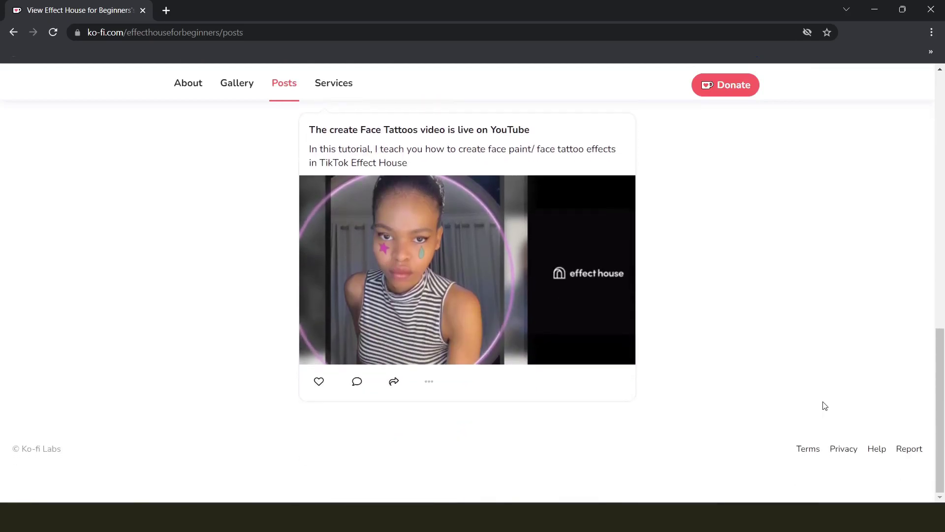
pyautogui.press('Home')
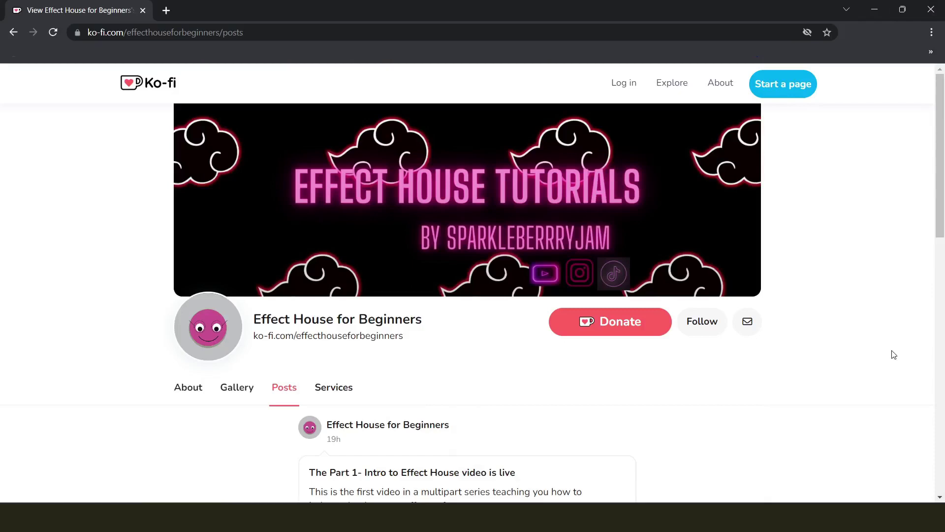
pyautogui.scroll(-3, 858, 355)
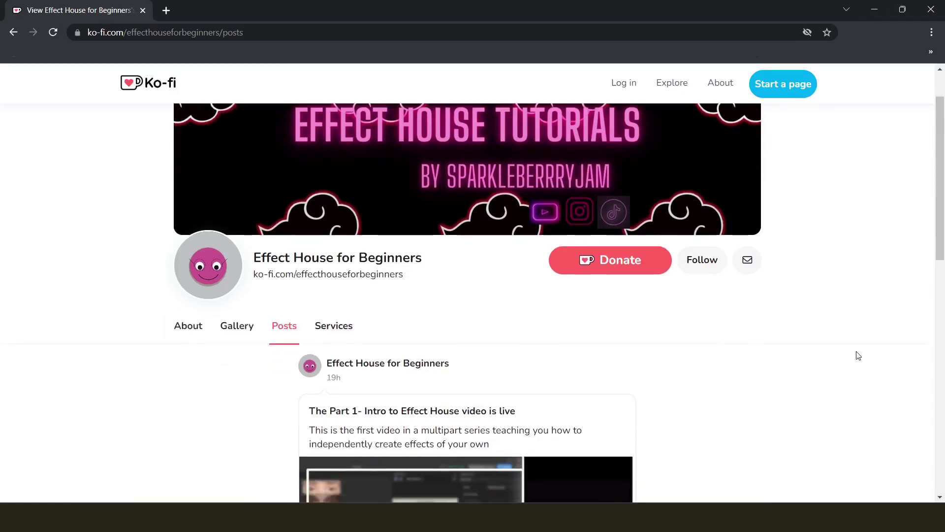
pyautogui.scroll(-3, 859, 356)
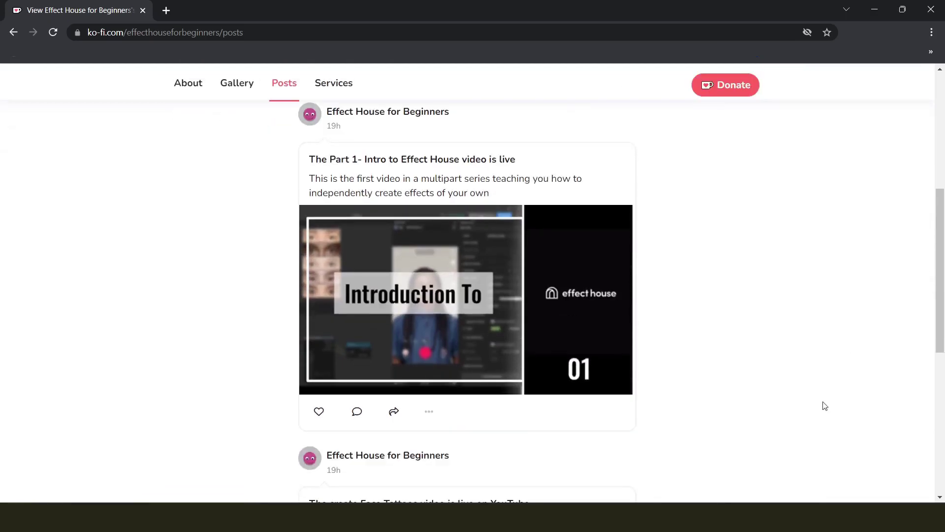
pyautogui.scroll(-5, 825, 406)
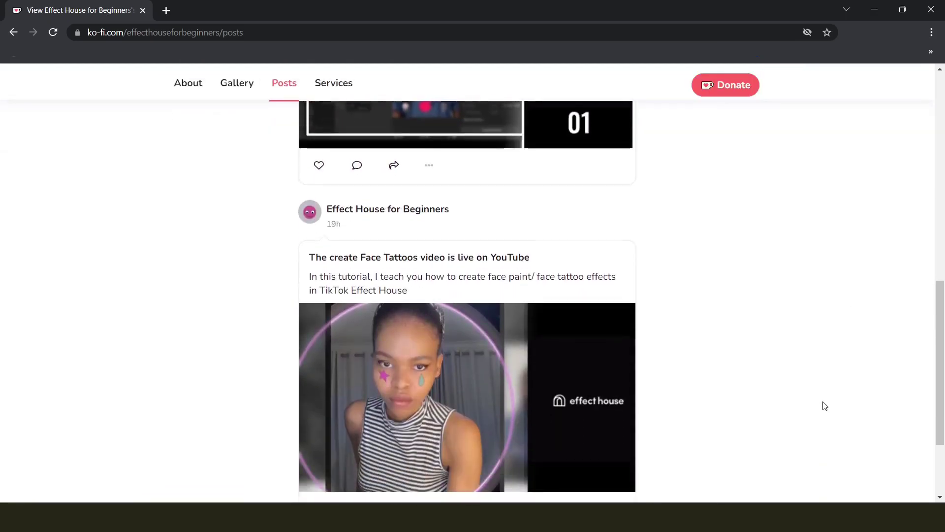
pyautogui.scroll(-3, 825, 406)
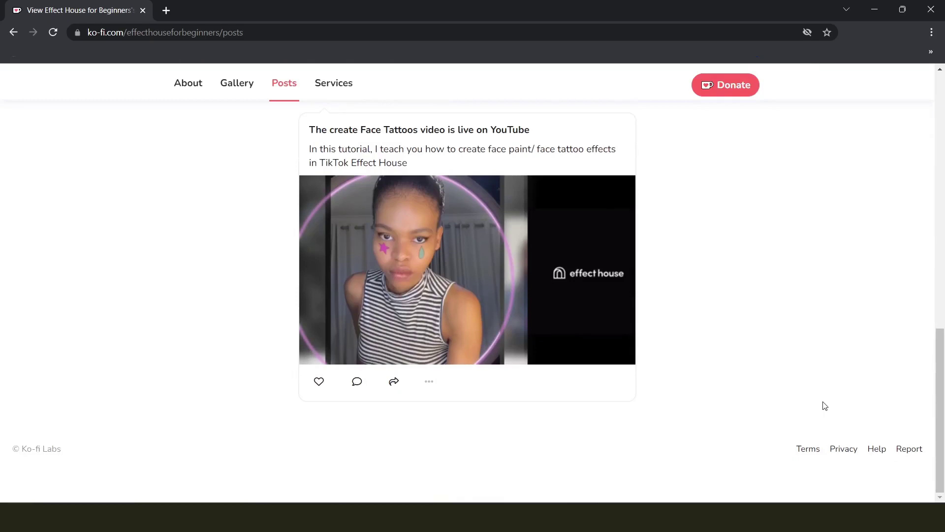
# Read the two Ko-fi posts announcing the Part 1 intro video and the Face Tattoos video.
pyautogui.scroll(10, 825, 405)
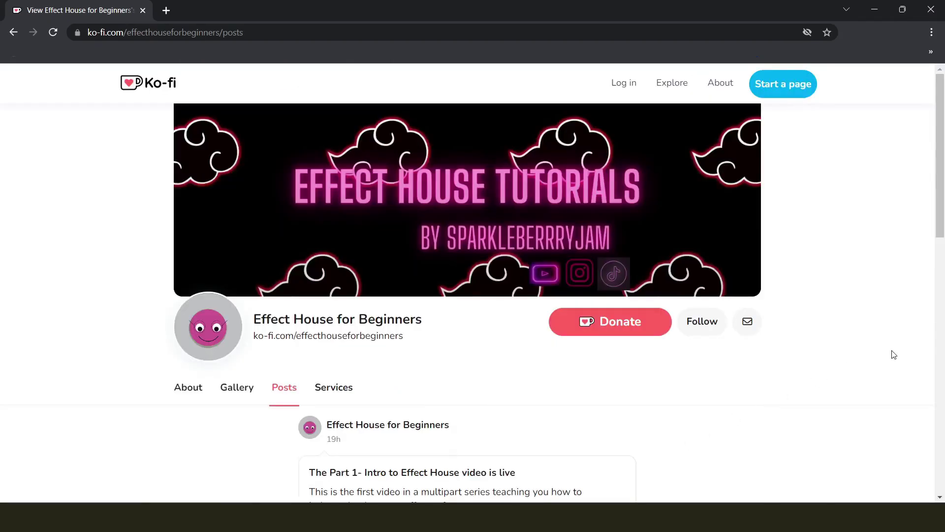
pyautogui.scroll(-2, 856, 355)
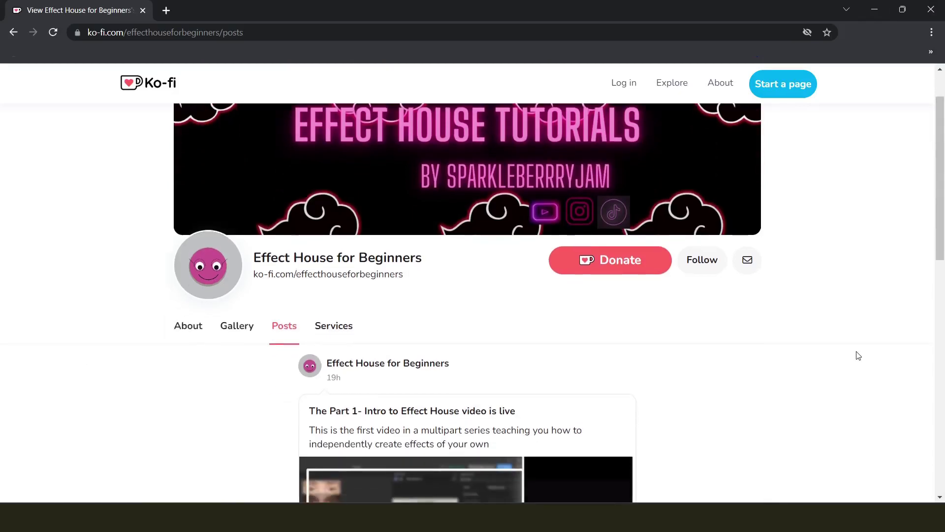
pyautogui.scroll(-3, 858, 355)
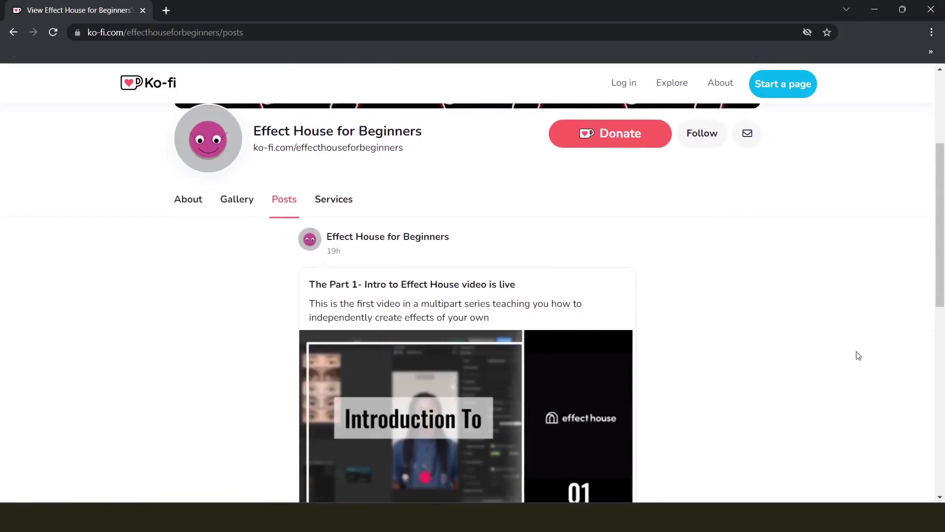
pyautogui.scroll(-1, 858, 355)
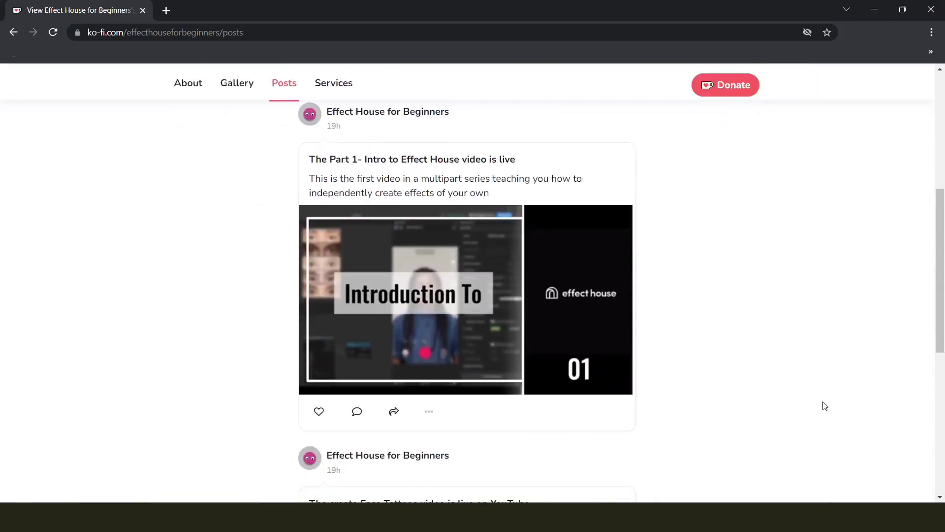
pyautogui.scroll(-5, 825, 406)
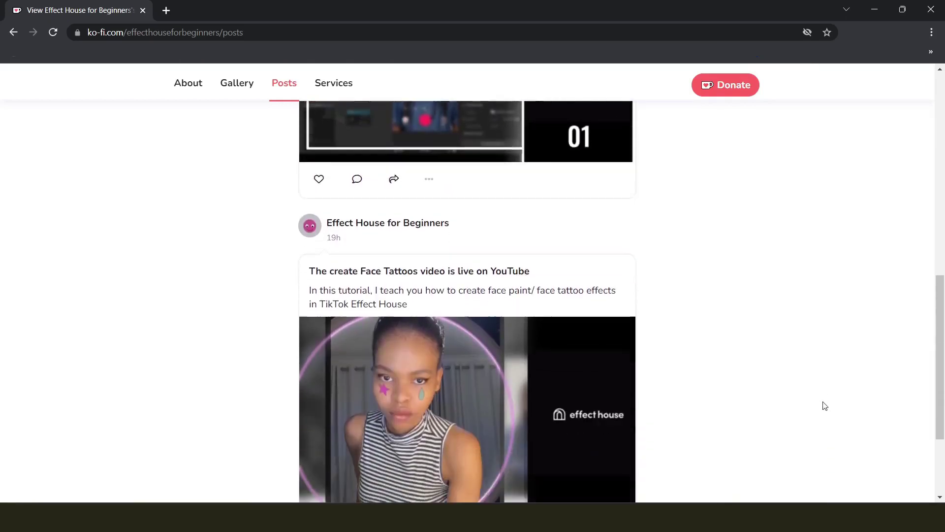
pyautogui.scroll(-3, 825, 405)
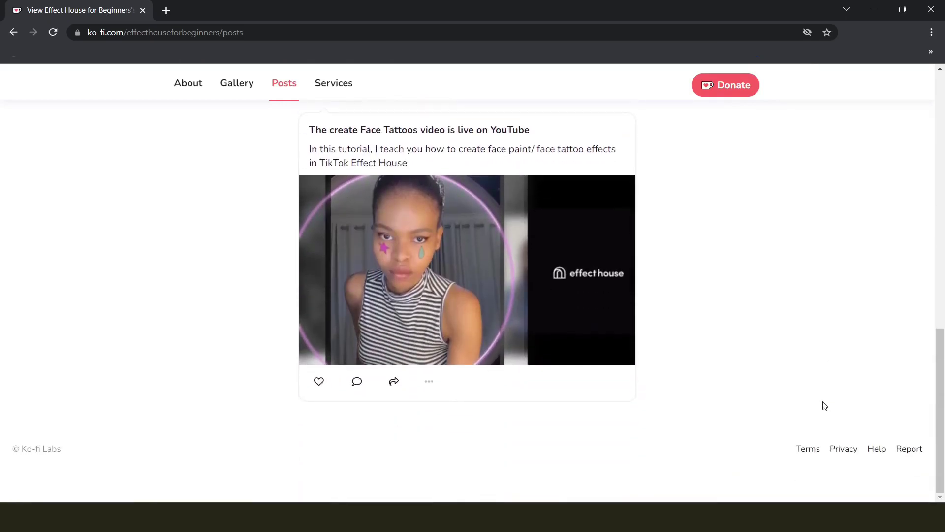
# View the Custom Questions service on the Ko-fi page, examine its commission request form and close the form.
pyautogui.scroll(10, 369, 399)
pyautogui.click(350, 389)
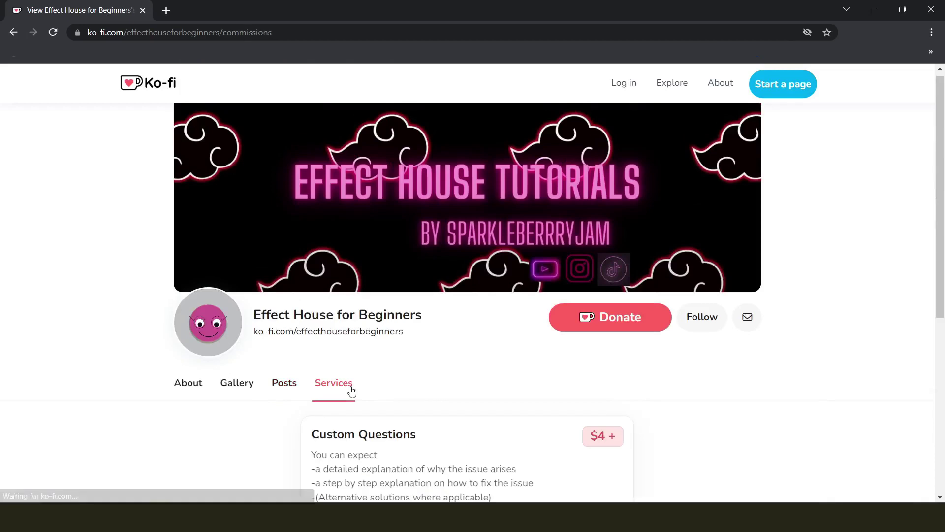
pyautogui.scroll(-5, 415, 375)
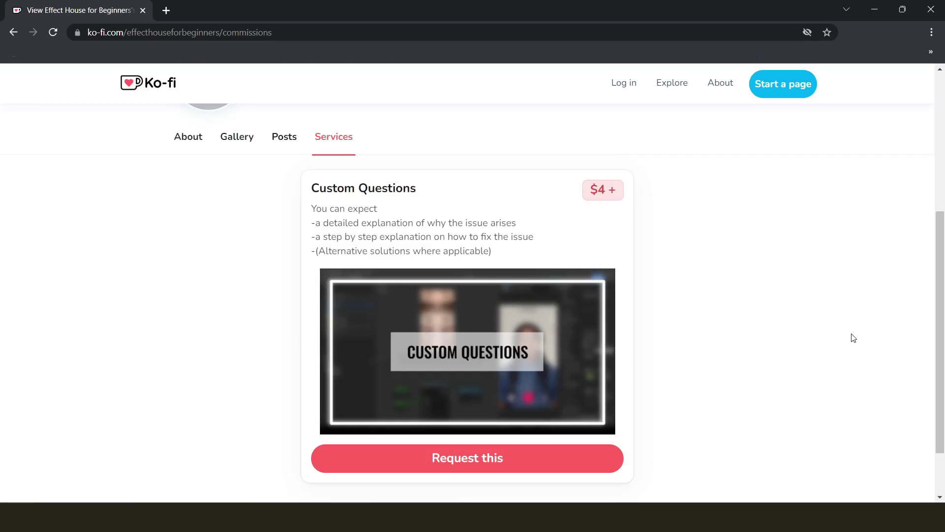
pyautogui.click(546, 467)
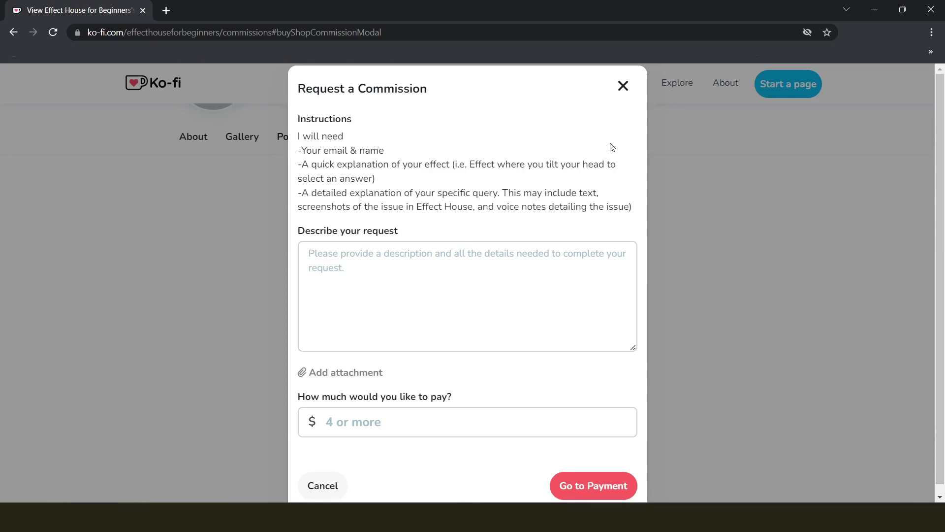
pyautogui.click(623, 87)
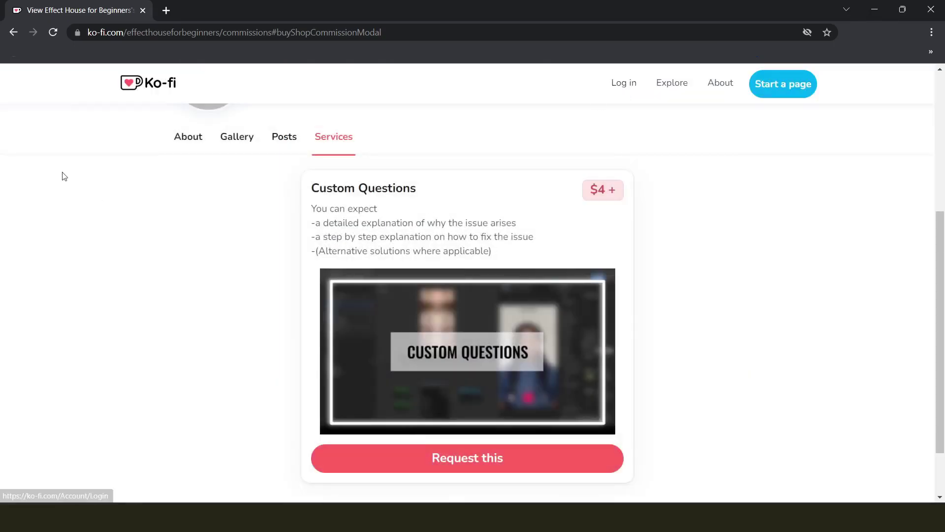
pyautogui.click(224, 139)
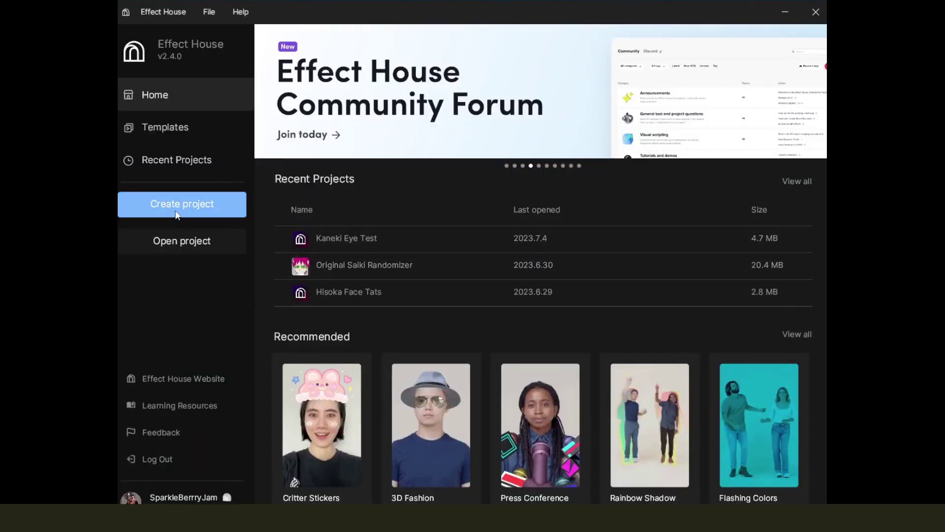
# In Effect House, create a new project and import the PNG textures from the EyeColorTemplate folder, leaving out eye bloacc.
pyautogui.click(178, 213)
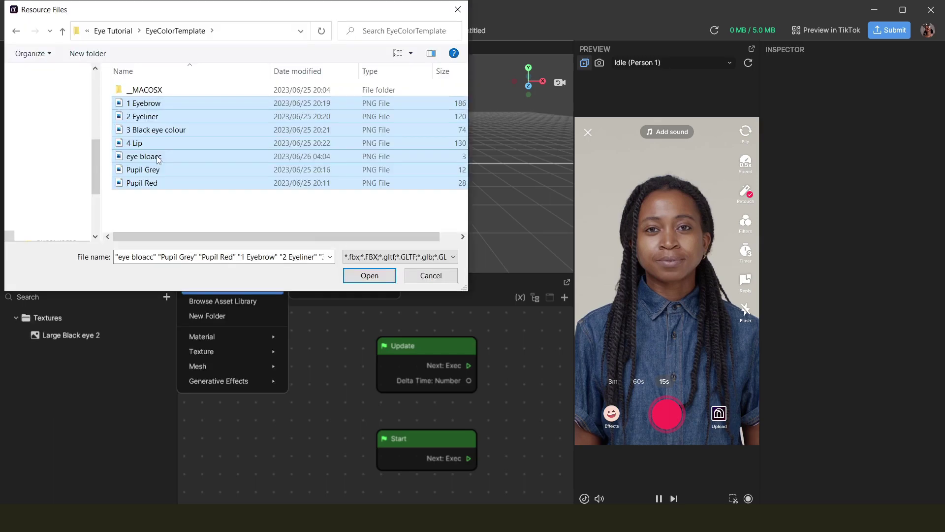
pyautogui.keyDown('ctrl'); pyautogui.click(162, 156); pyautogui.keyUp('ctrl')
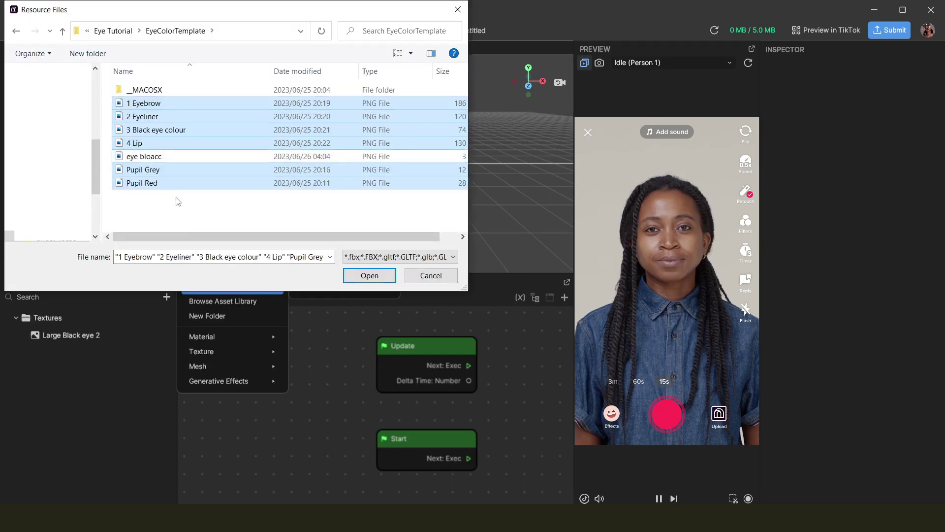
pyautogui.click(388, 274)
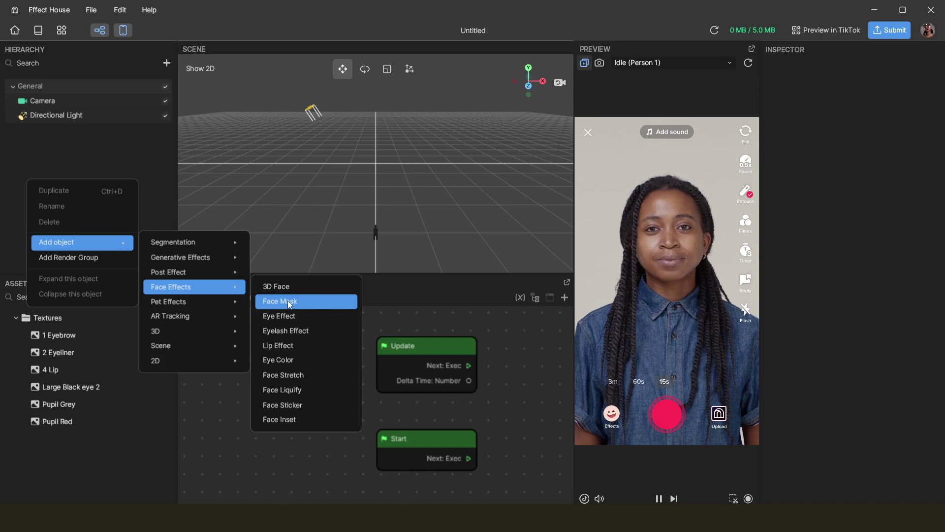
# Add a Face Mask object to the scene and apply the 1 Eyebrow texture to it.
pyautogui.click(288, 300)
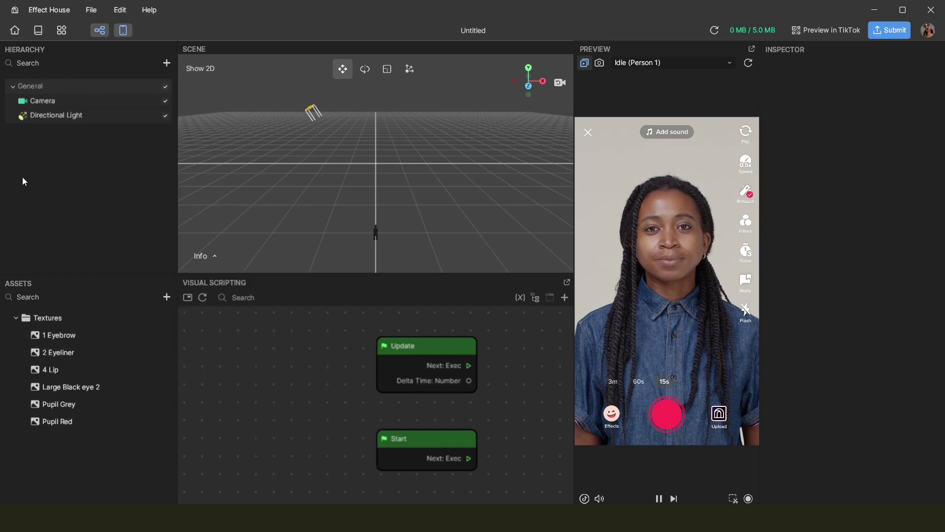
pyautogui.rightClick(26, 178)
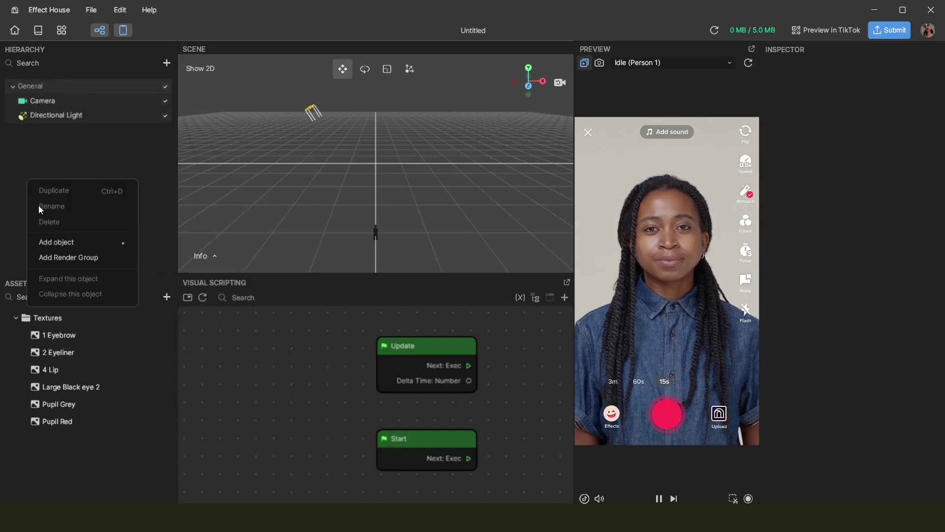
pyautogui.moveTo(55, 243)
pyautogui.moveTo(165, 248)
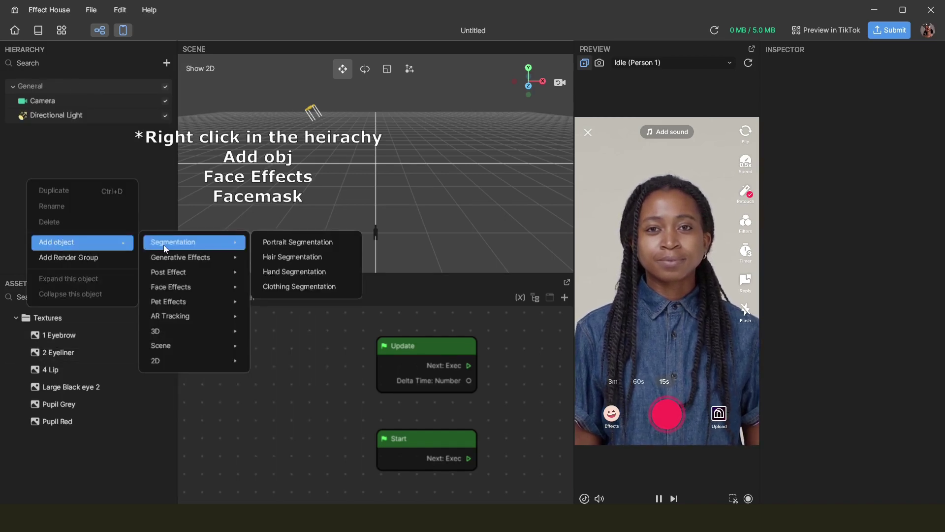
pyautogui.moveTo(180, 288)
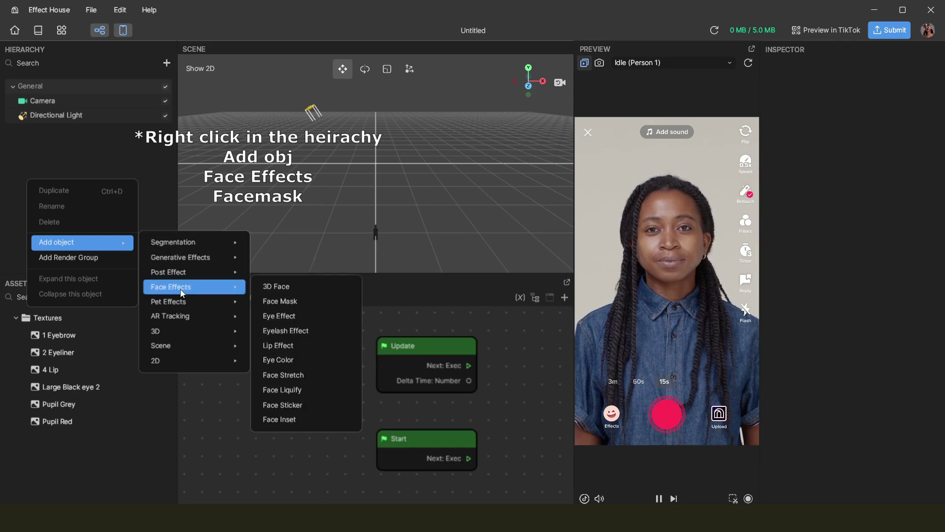
pyautogui.click(287, 300)
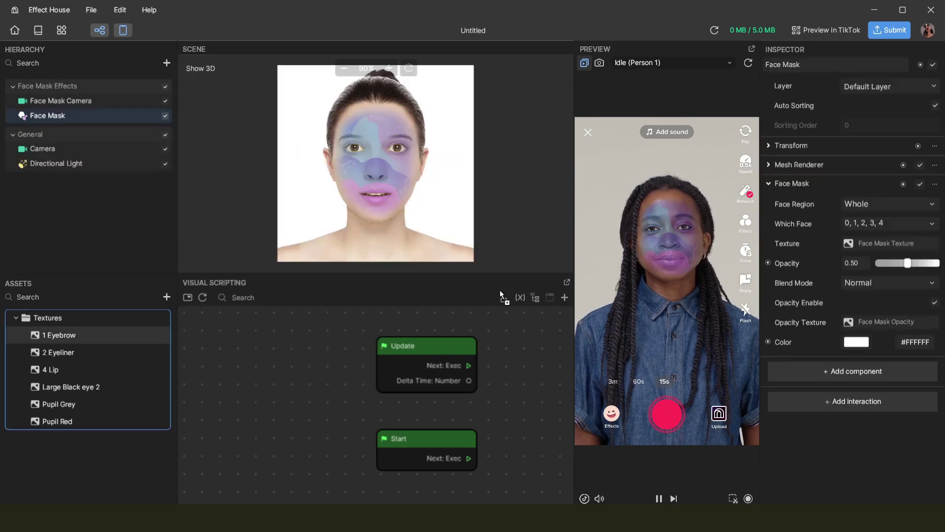
pyautogui.moveTo(825, 254); pyautogui.dragTo(862, 244)
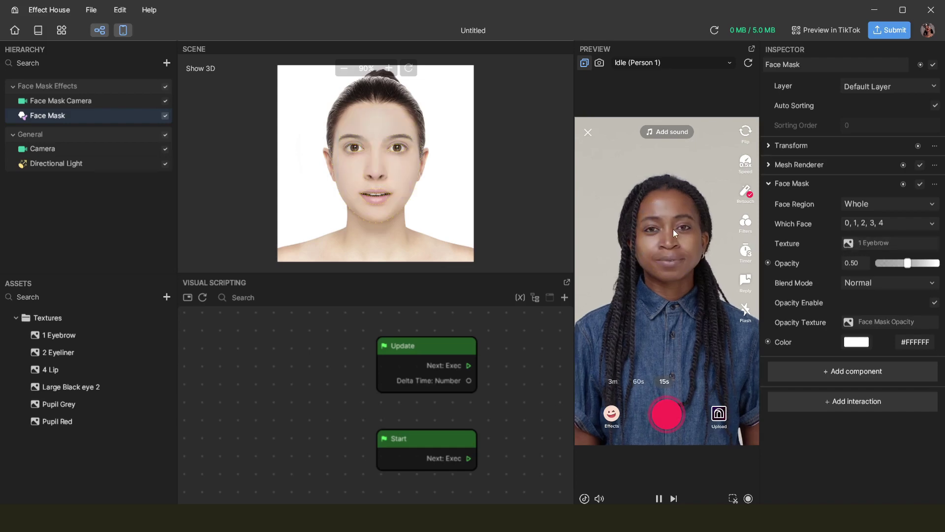
# Add two more face masks and give the first of them the 2 Eyeliner texture.
pyautogui.rightClick(42, 212)
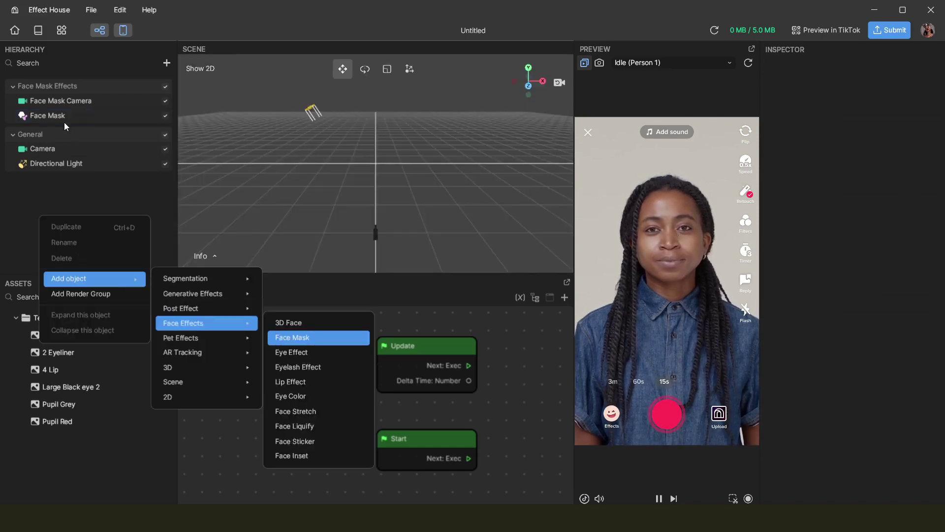
pyautogui.click(291, 335)
pyautogui.hotkey('ctrl', 'd')
pyautogui.moveTo(59, 352); pyautogui.dragTo(49, 144)
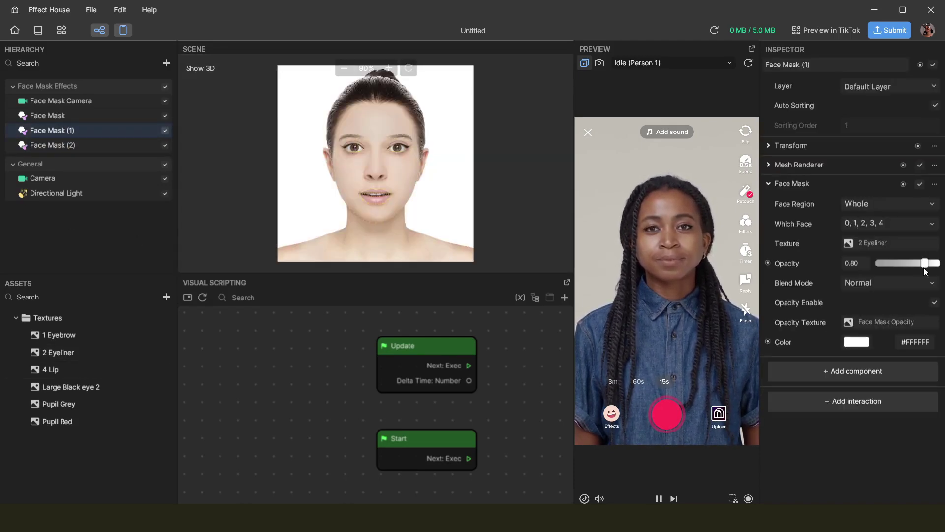
# Rename the three face masks Eyebrow, Eyeliner and Lip, in that order.
pyautogui.rightClick(66, 119)
pyautogui.click(89, 144)
pyautogui.write('Eyebrow')
pyautogui.press('Tab')
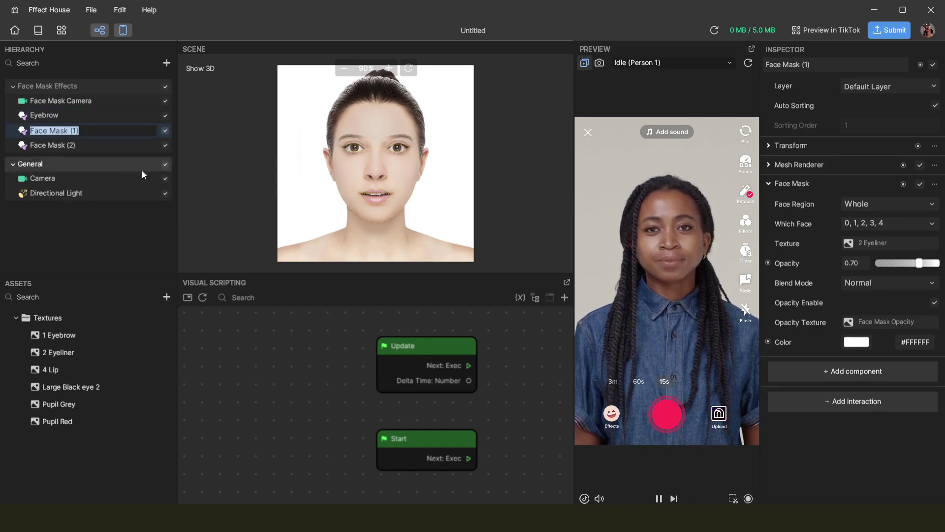
pyautogui.write('Eyeliner')
pyautogui.press('Return')
pyautogui.doubleClick(69, 145)
pyautogui.write('Lip')
pyautogui.press('Return')
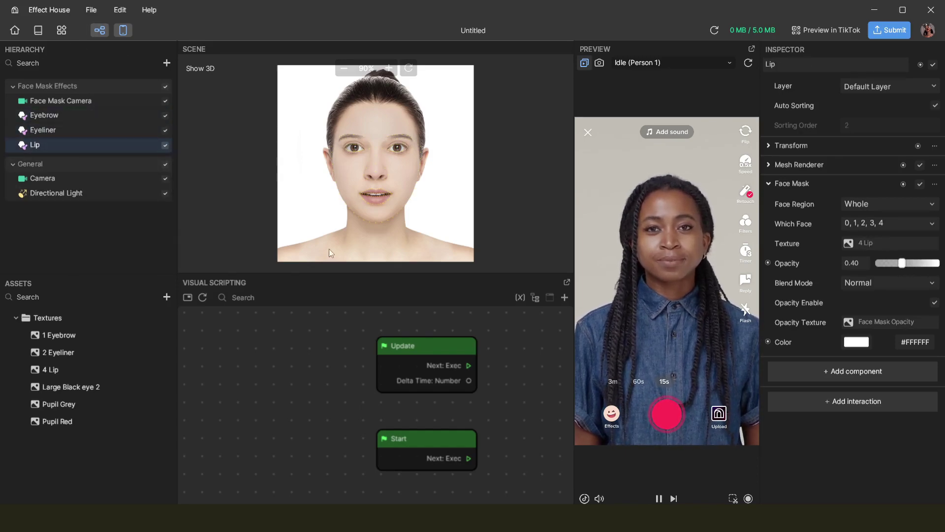
pyautogui.click(75, 245)
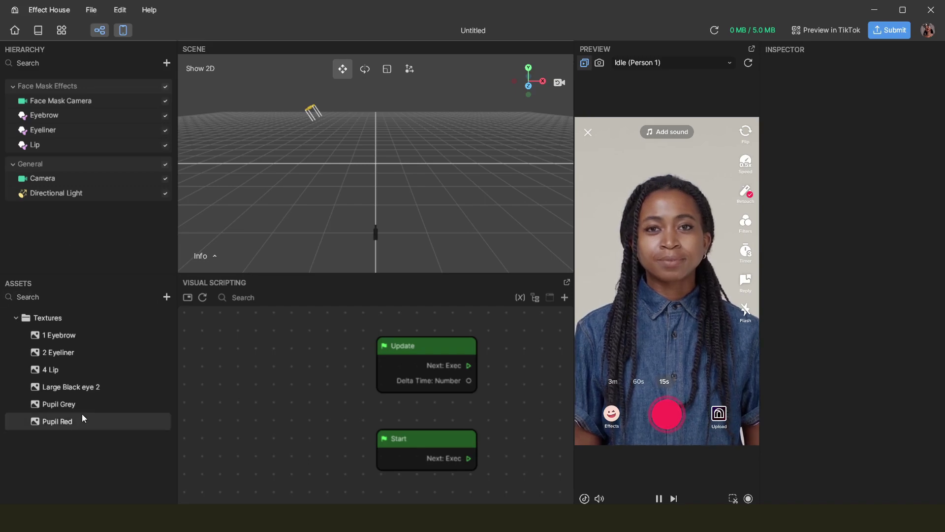
# Preview the Pupil Grey texture, then add an Eye Color face effect and duplicate it.
pyautogui.click(58, 404)
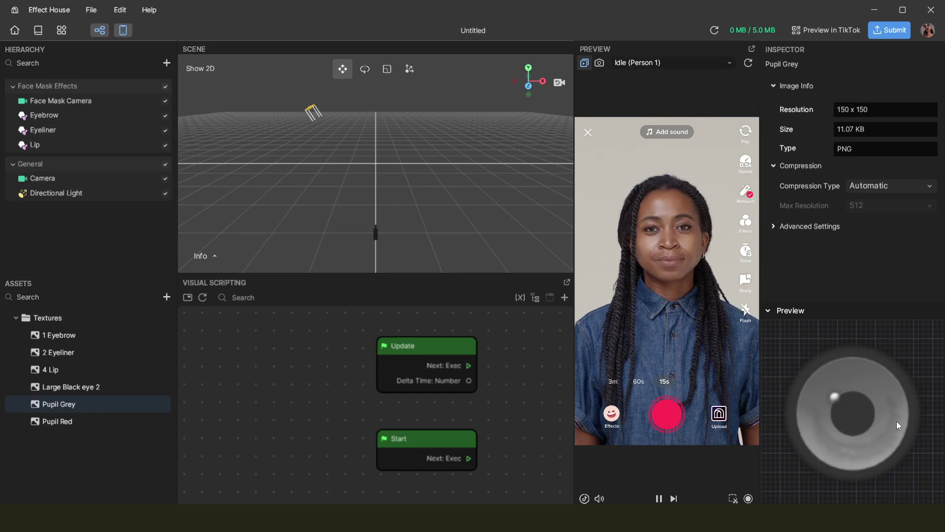
pyautogui.rightClick(27, 222)
pyautogui.moveTo(99, 286)
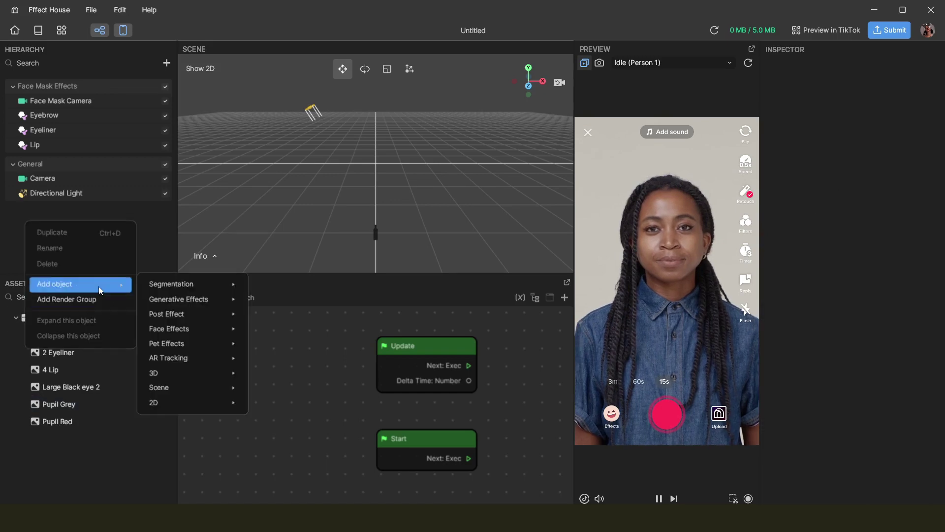
pyautogui.moveTo(166, 327)
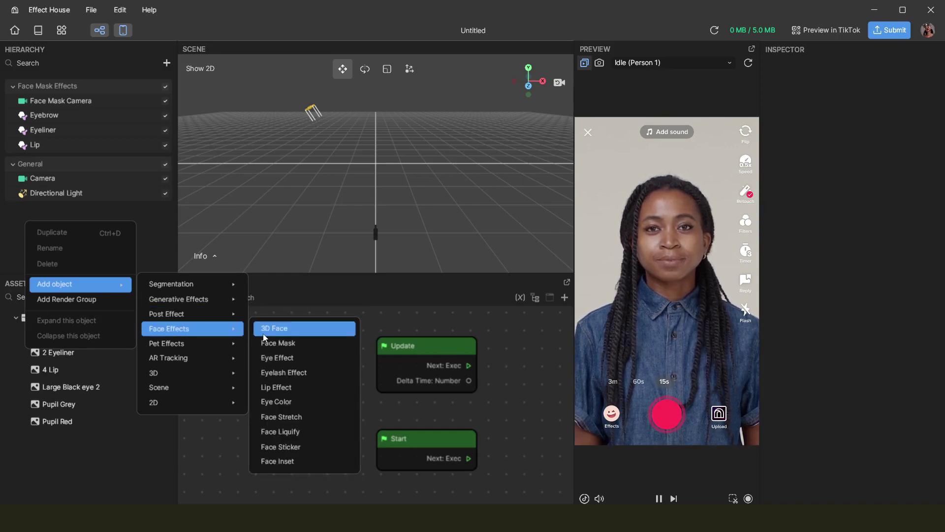
pyautogui.click(285, 402)
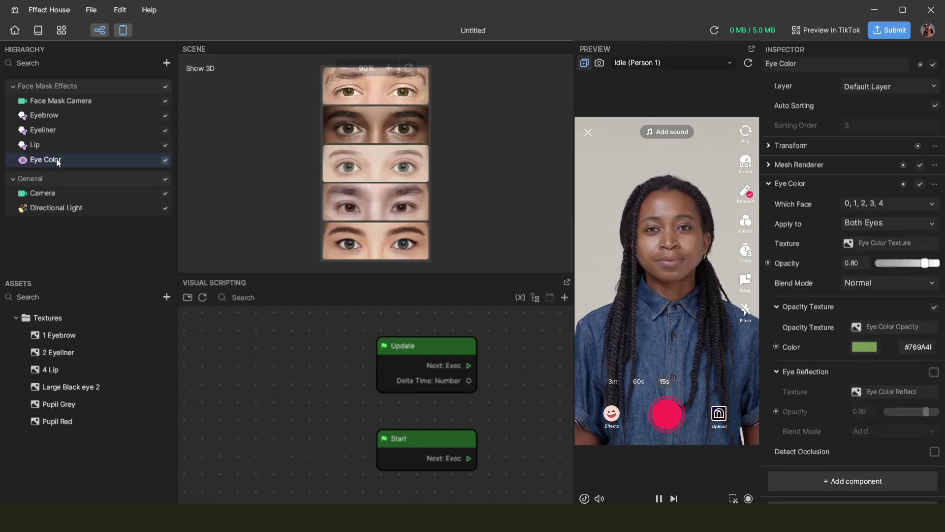
pyautogui.hotkey('ctrl', 'd')
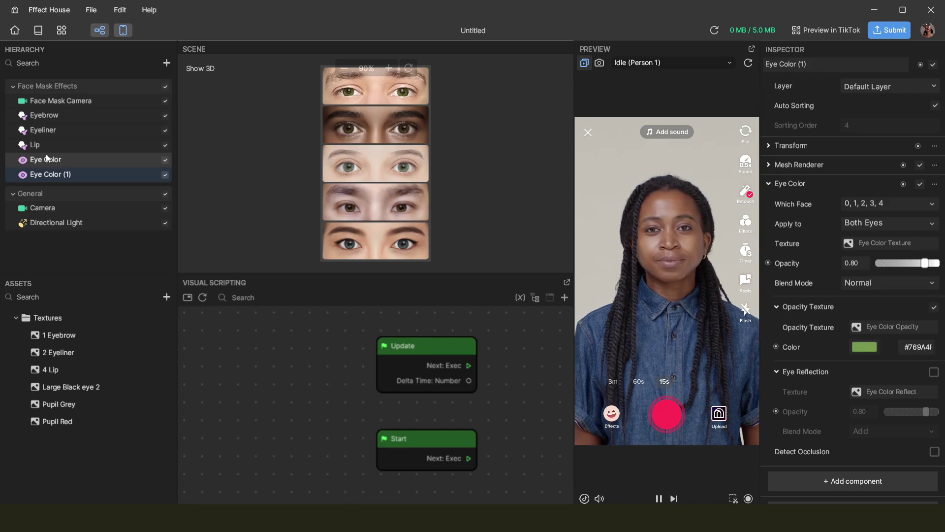
# Give the first Eye Color effect the Pupil Grey texture and apply it to the left eye only.
pyautogui.click(46, 159)
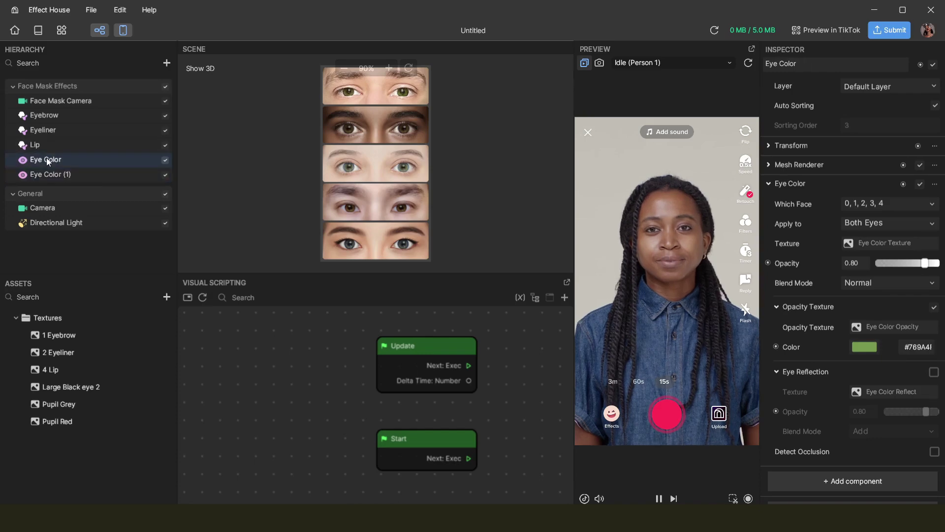
pyautogui.click(891, 327)
pyautogui.click(416, 162)
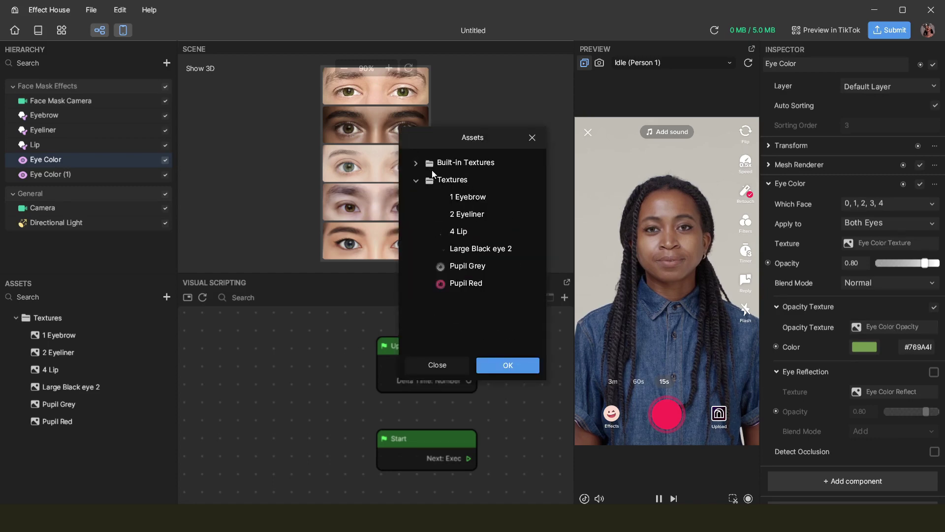
pyautogui.click(459, 266)
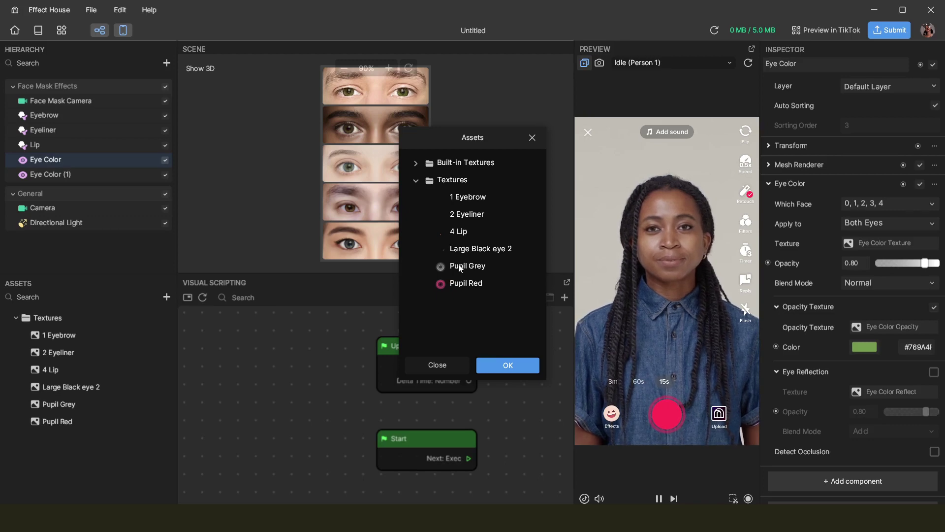
pyautogui.click(505, 364)
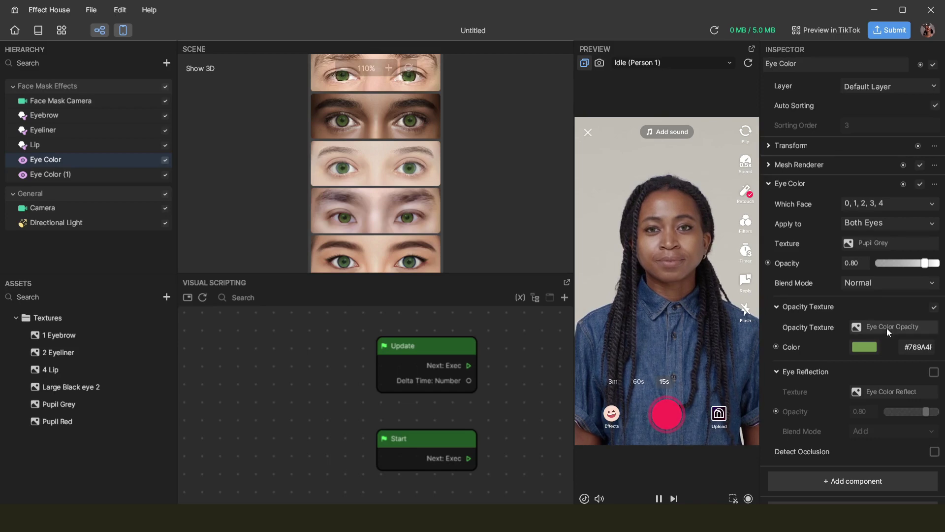
pyautogui.click(897, 224)
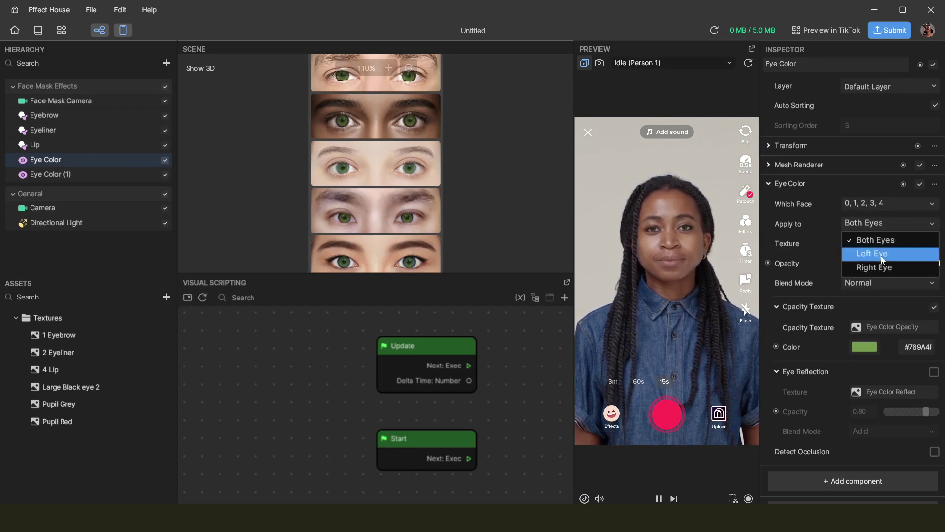
pyautogui.click(881, 254)
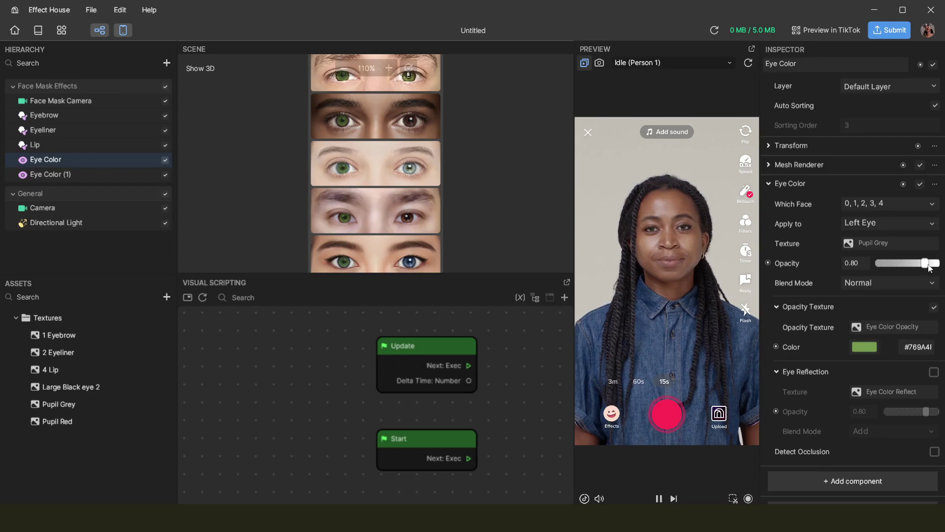
# Set the left-eye Eye Color effect's opacity texture color to near-white #F8F8F8 and its opacity to 0.70.
pyautogui.moveTo(930, 267); pyautogui.dragTo(938, 263)
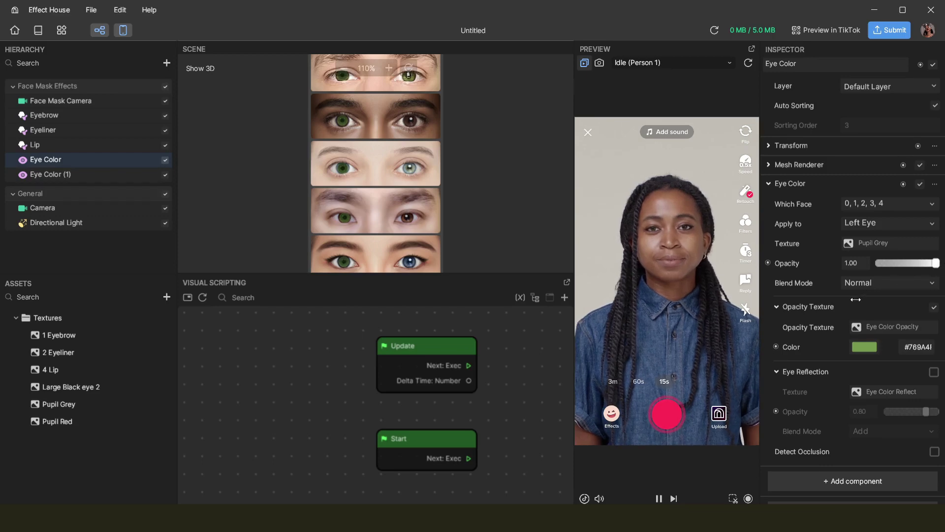
pyautogui.click(862, 348)
pyautogui.moveTo(749, 285); pyautogui.dragTo(643, 252)
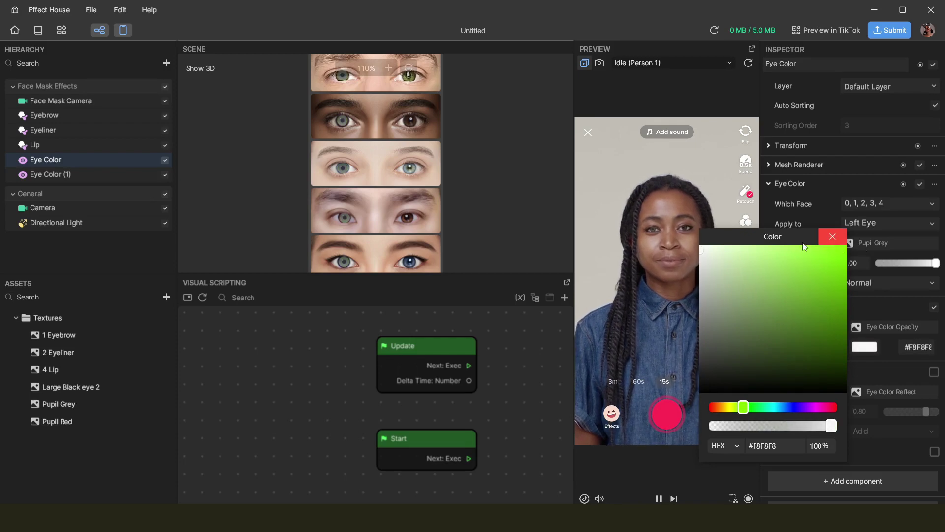
pyautogui.click(831, 238)
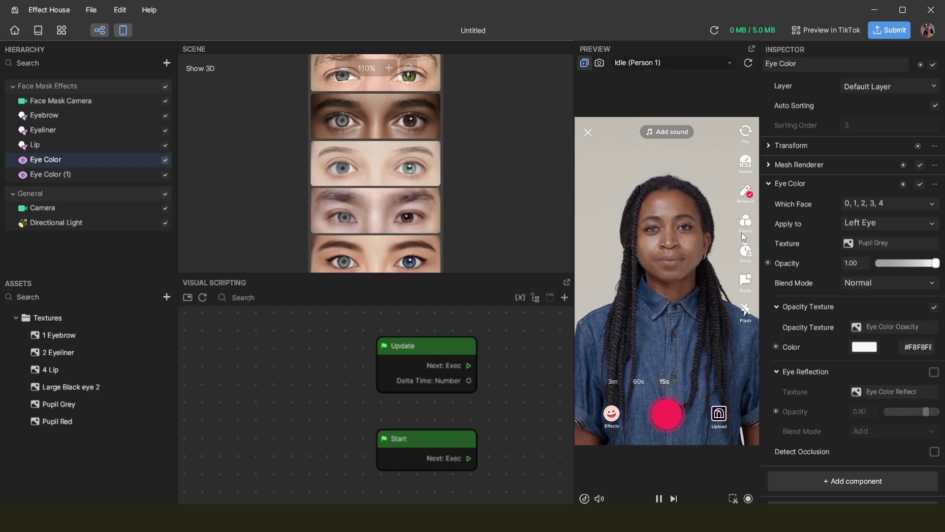
pyautogui.moveTo(938, 265); pyautogui.dragTo(908, 270)
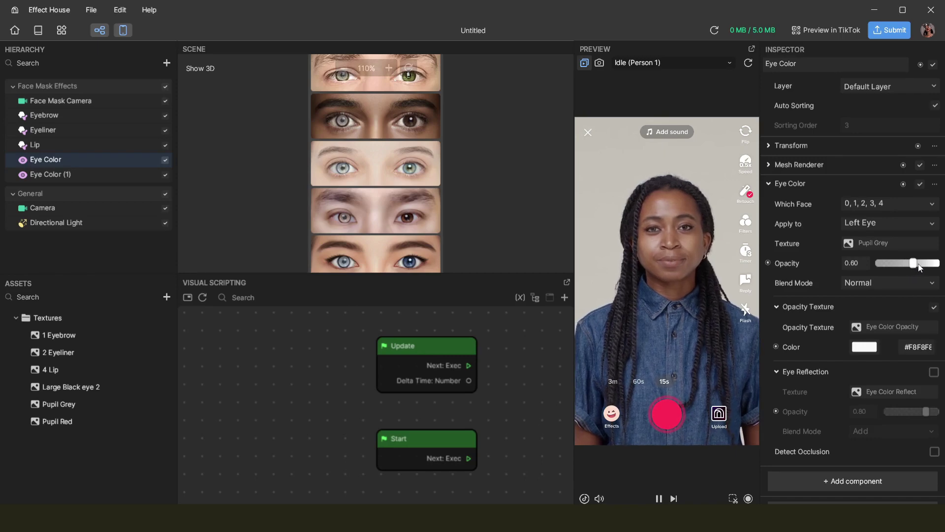
pyautogui.moveTo(915, 265); pyautogui.dragTo(922, 266)
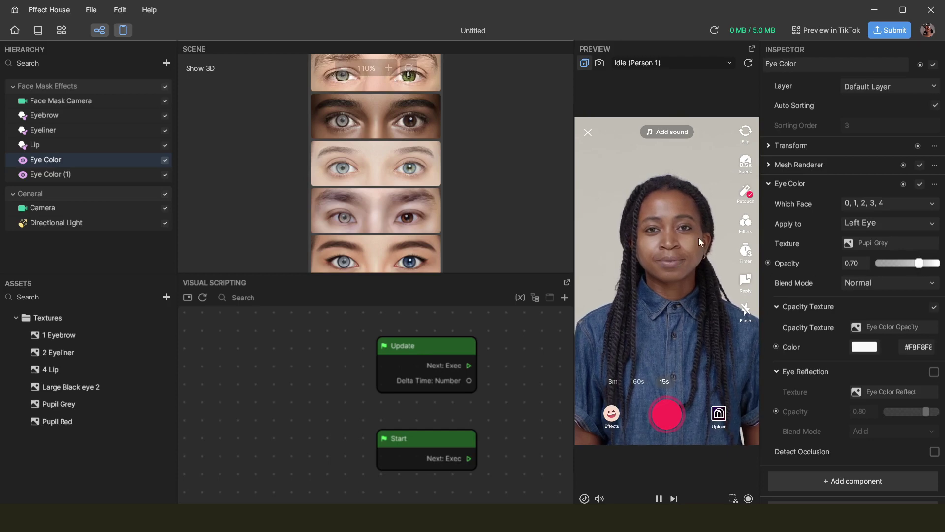
# Apply the Eye Color (1) effect to the right eye only and give it the Pupil Red texture.
pyautogui.click(75, 175)
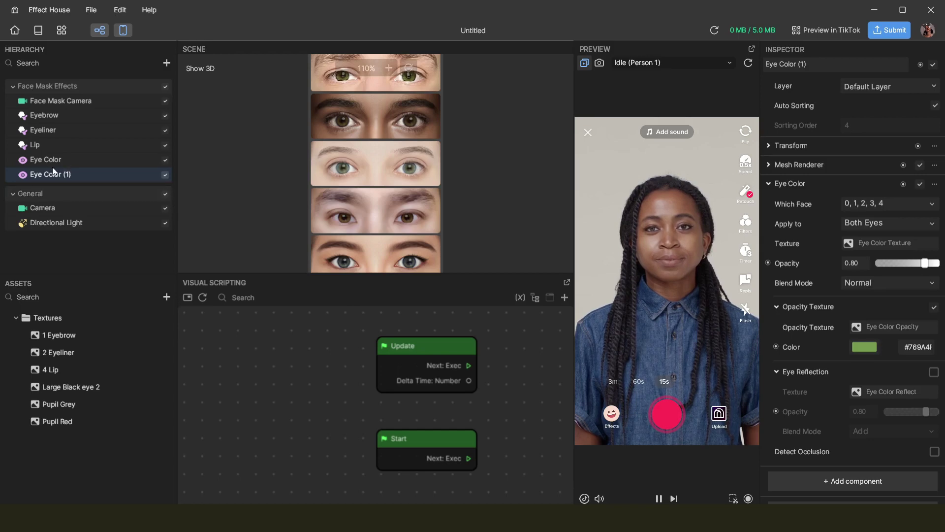
pyautogui.click(889, 224)
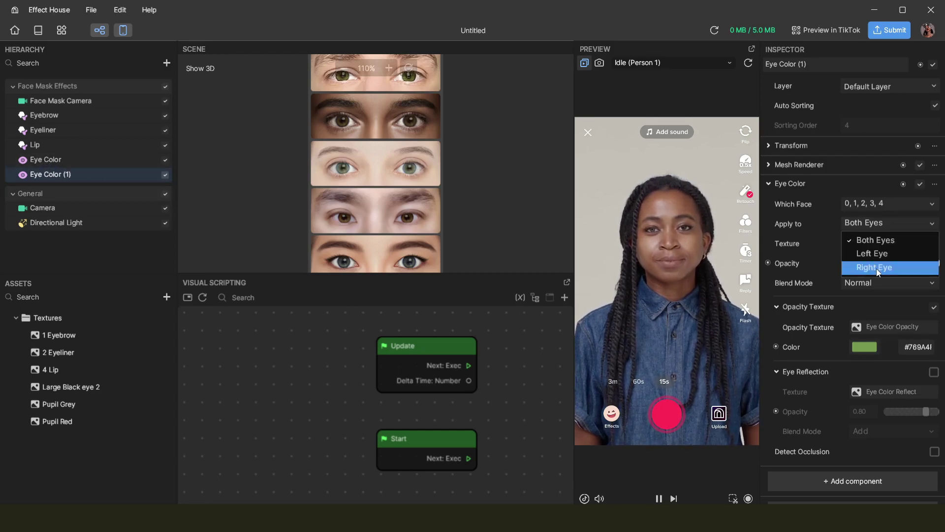
pyautogui.press('Escape')
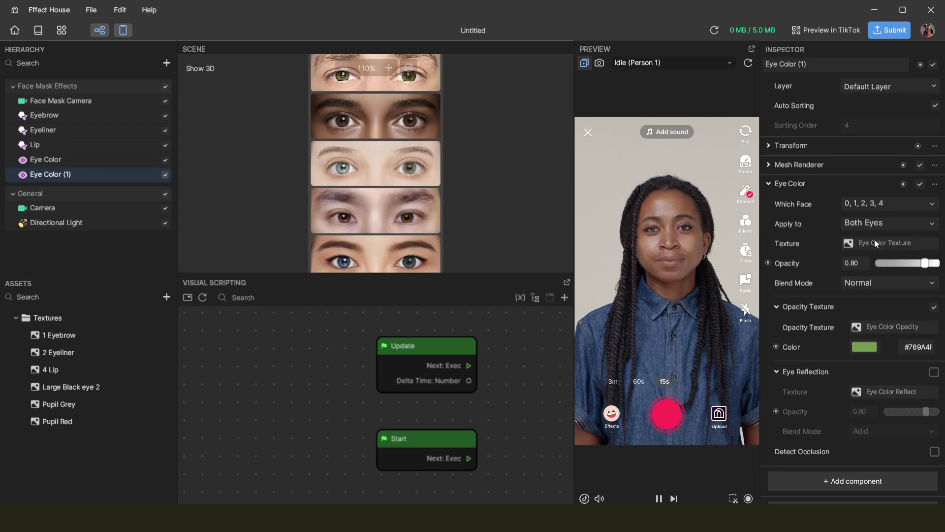
pyautogui.click(874, 242)
pyautogui.click(416, 162)
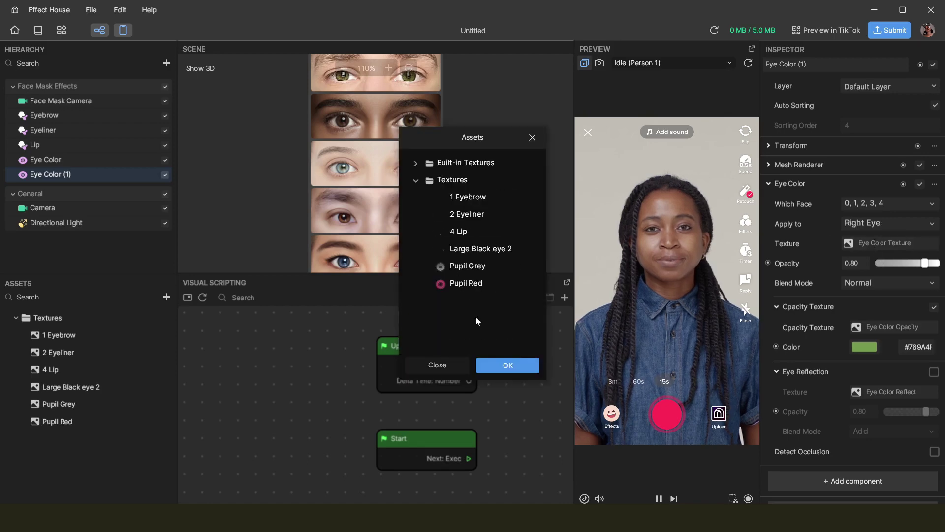
pyautogui.click(504, 367)
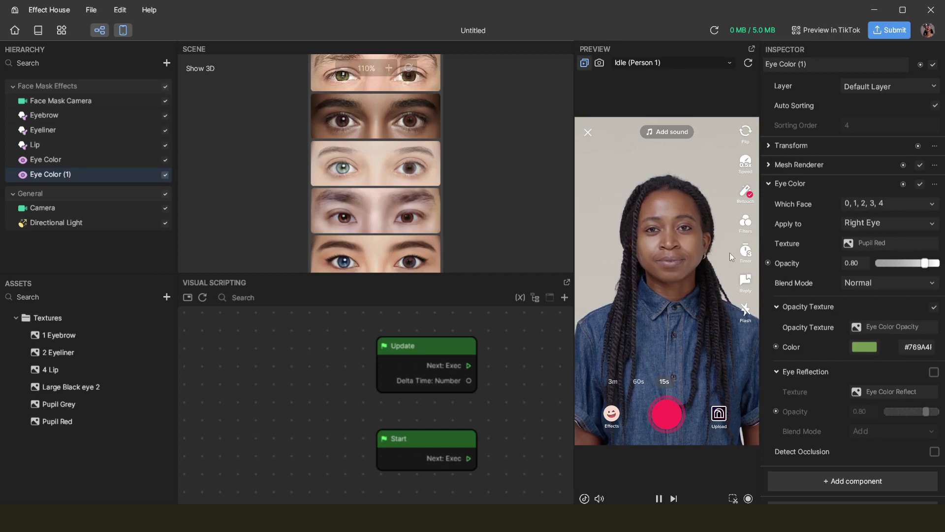
# Try a white opacity texture color on the Eye Color (1) effect, and settle on a bright red.
pyautogui.click(864, 346)
pyautogui.moveTo(746, 288); pyautogui.dragTo(652, 241)
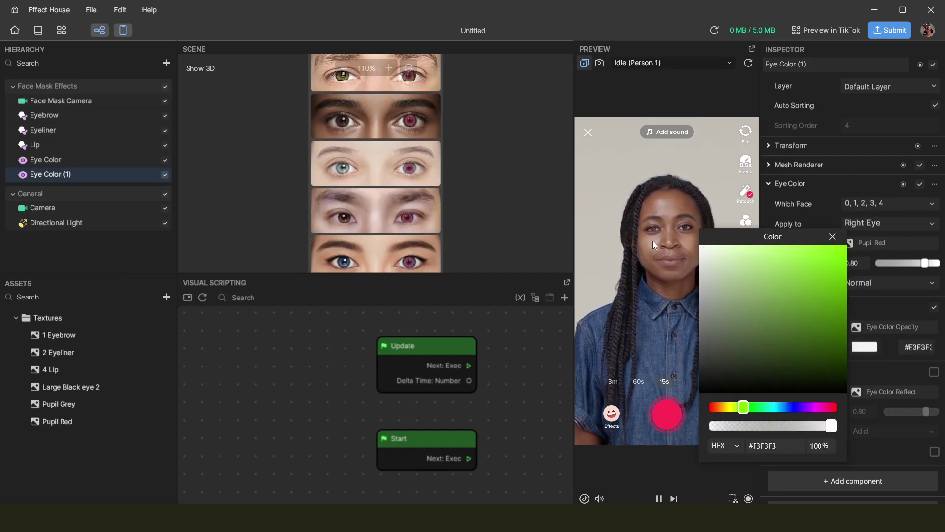
pyautogui.click(652, 241)
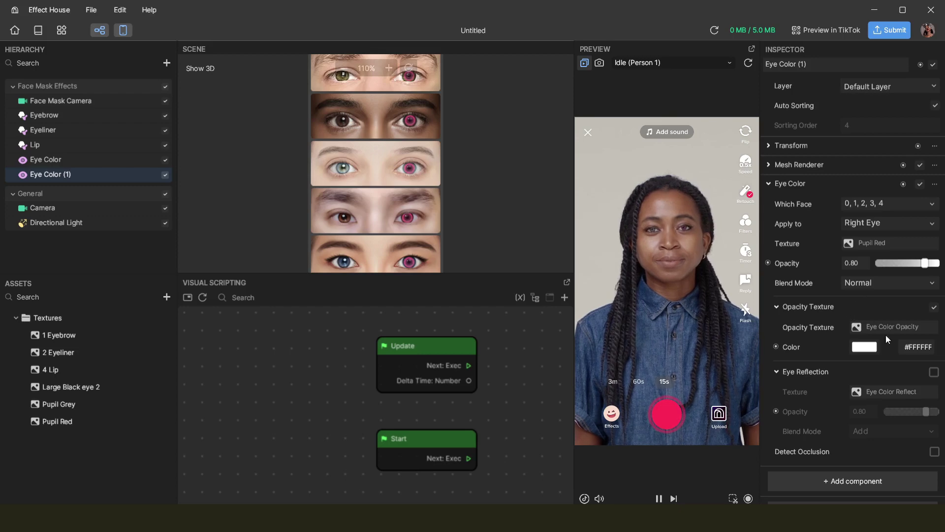
pyautogui.click(864, 346)
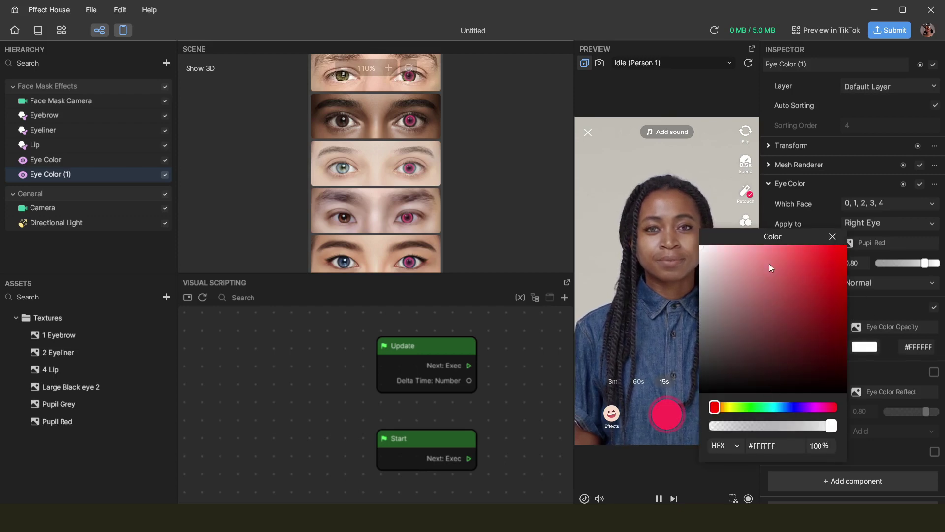
pyautogui.moveTo(769, 264); pyautogui.dragTo(807, 252)
pyautogui.click(833, 237)
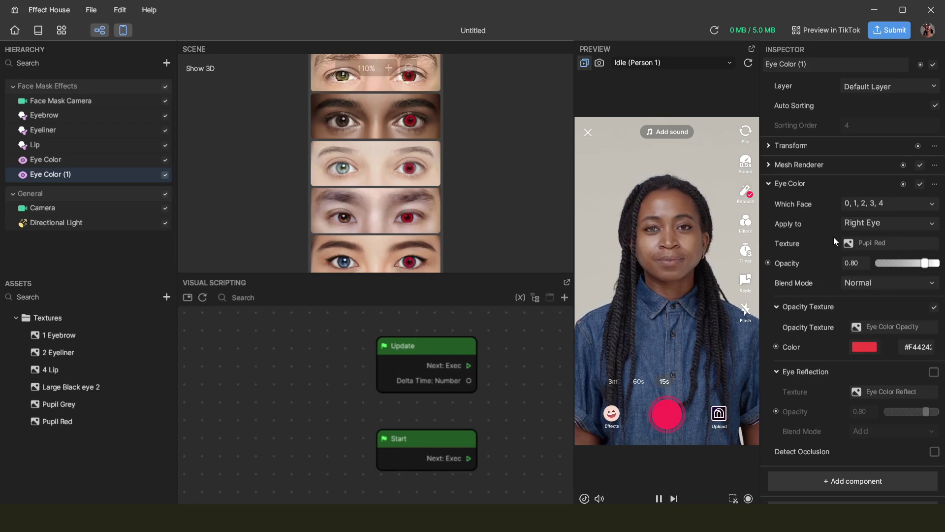
# Preview the effect on Person 2 and set the Eyeliner face mask's opacity to 0.30.
pyautogui.click(733, 62)
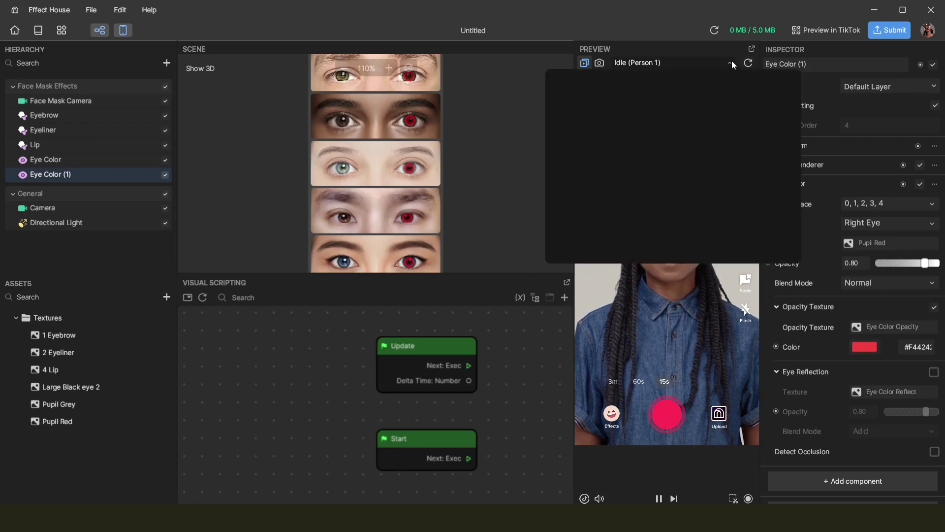
pyautogui.click(694, 138)
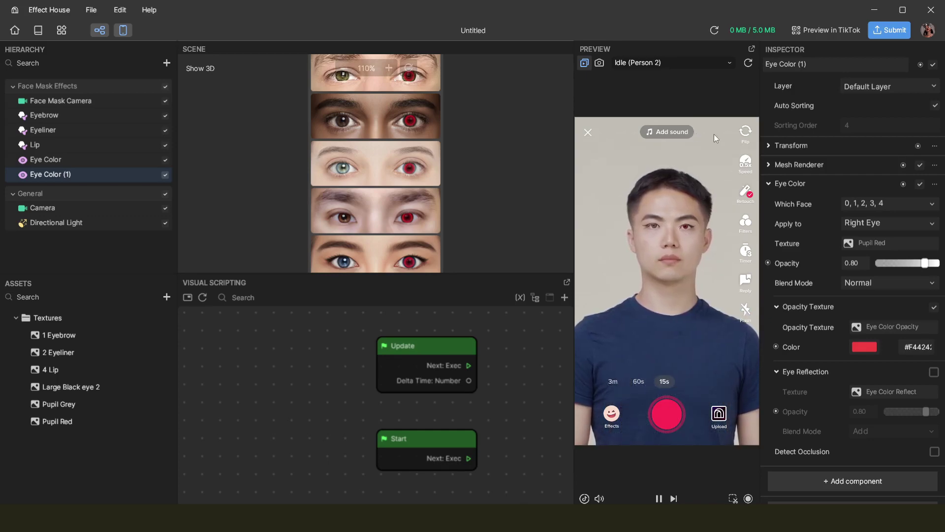
pyautogui.click(93, 129)
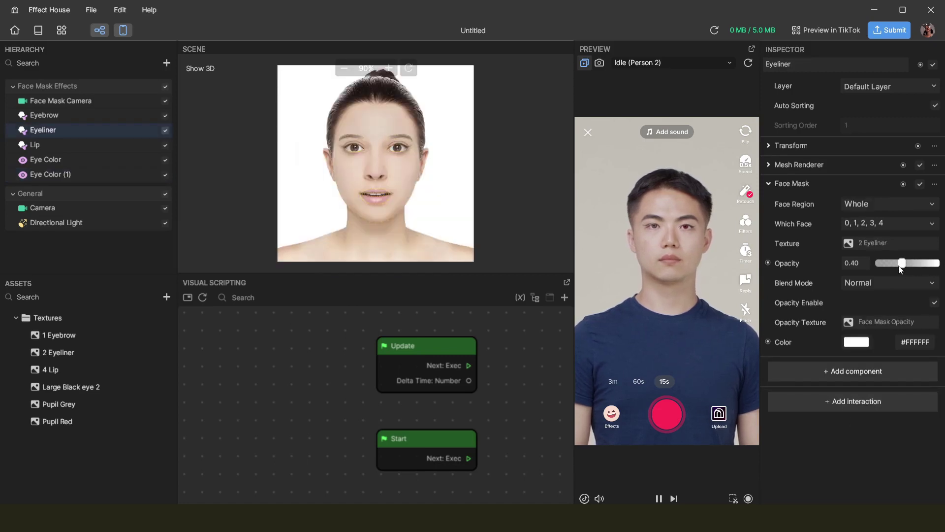
pyautogui.click(896, 264)
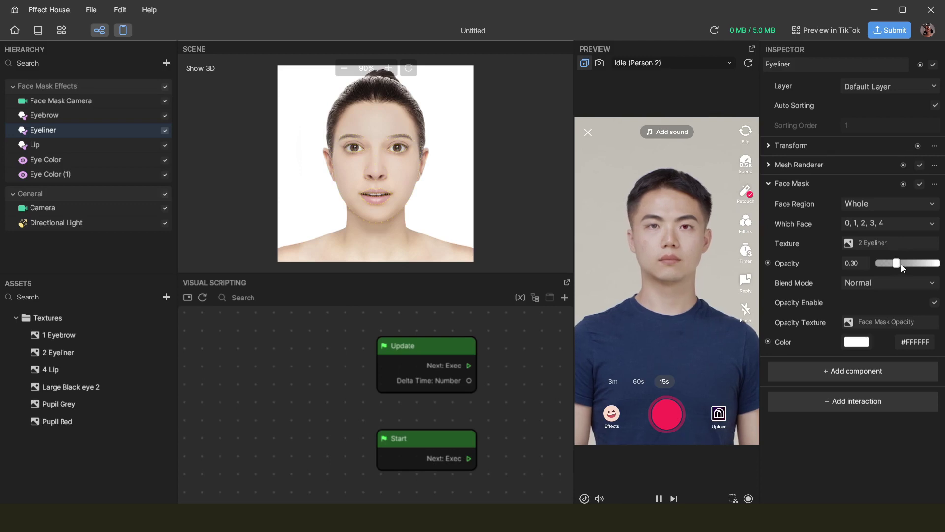
pyautogui.click(54, 166)
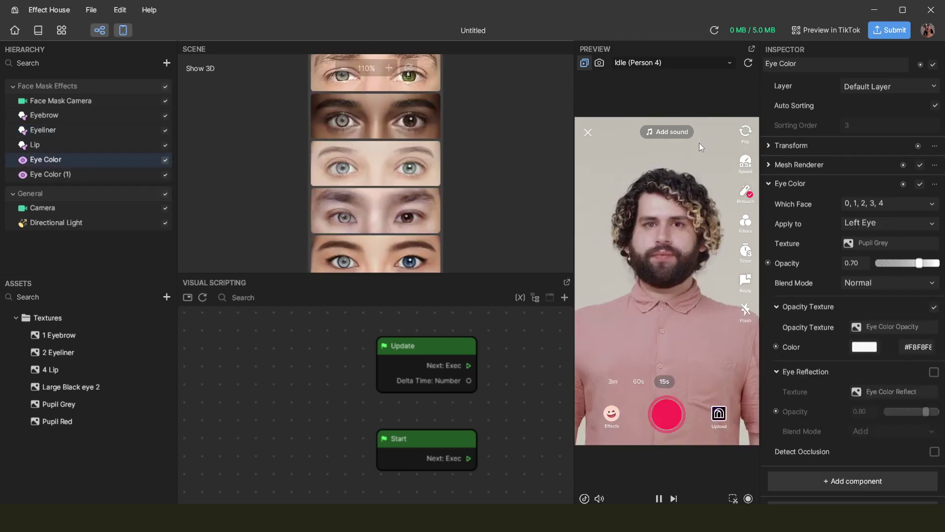
# Add an Eye Effect face effect object to the scene.
pyautogui.rightClick(62, 254)
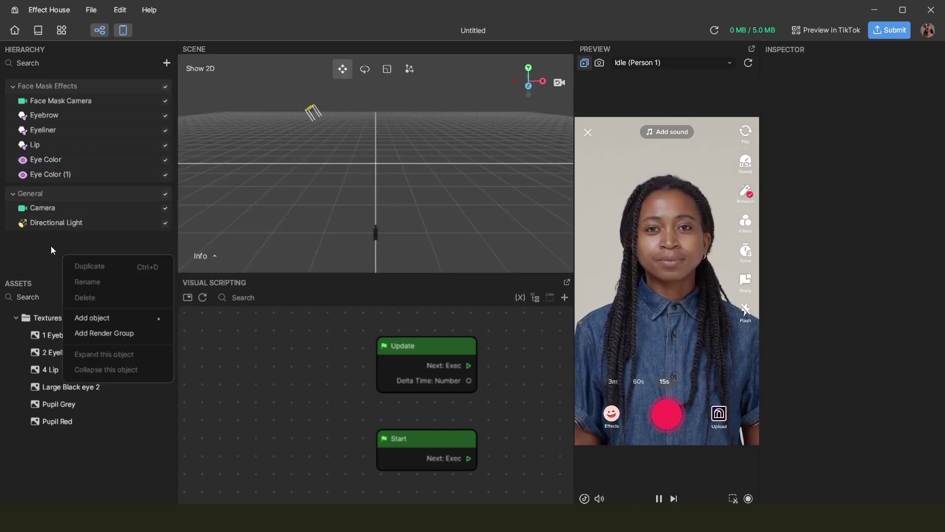
pyautogui.moveTo(86, 315)
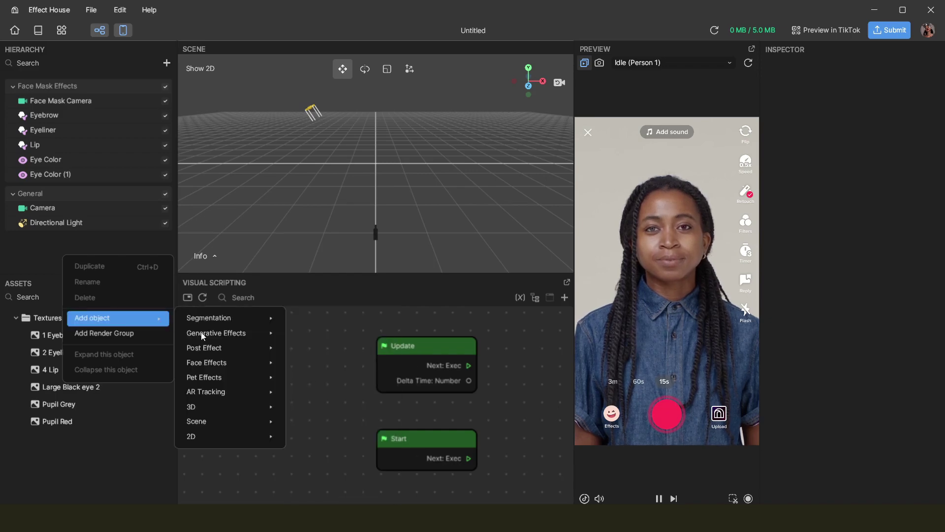
pyautogui.moveTo(213, 360)
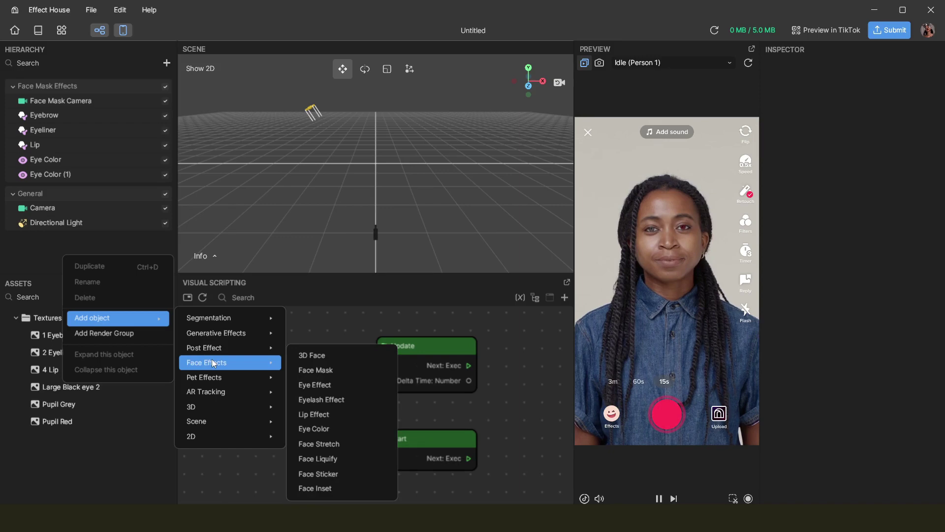
pyautogui.click(299, 383)
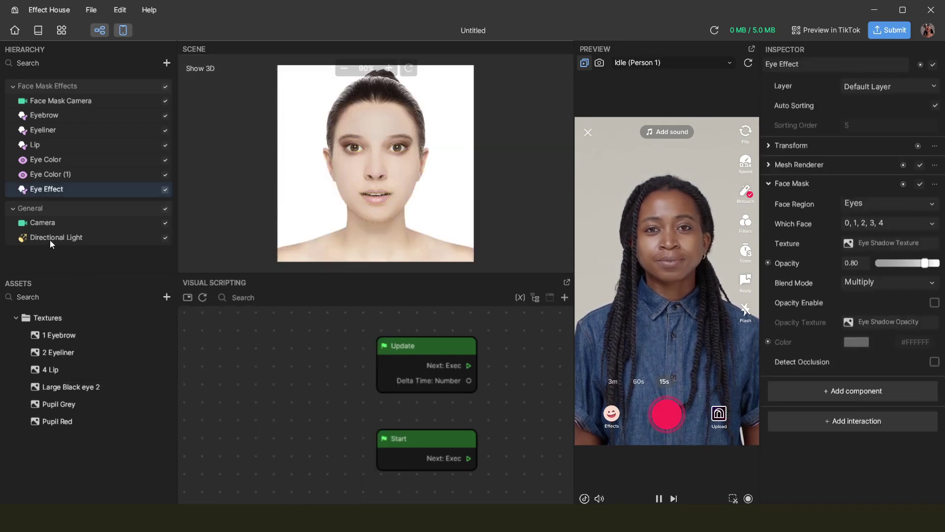
# Apply the eye bloacc texture to the Eye Effect object.
pyautogui.click(872, 243)
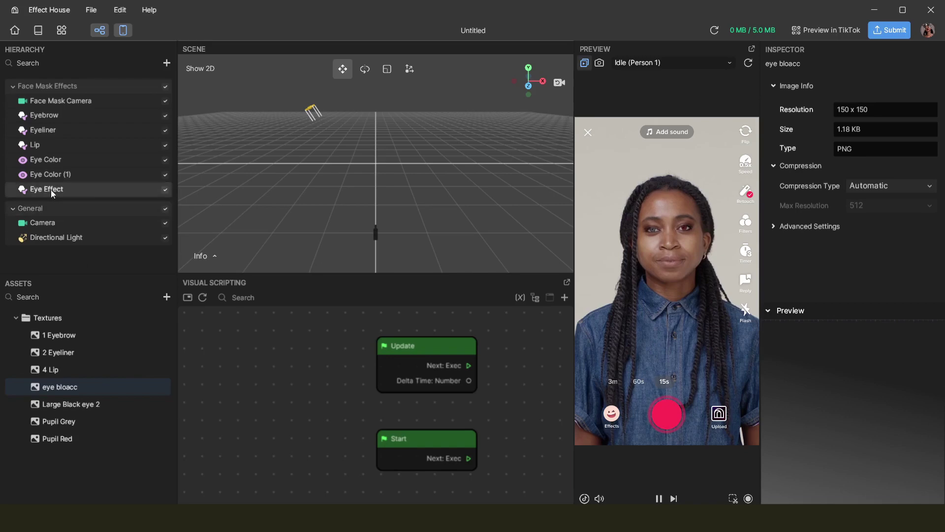
pyautogui.click(52, 190)
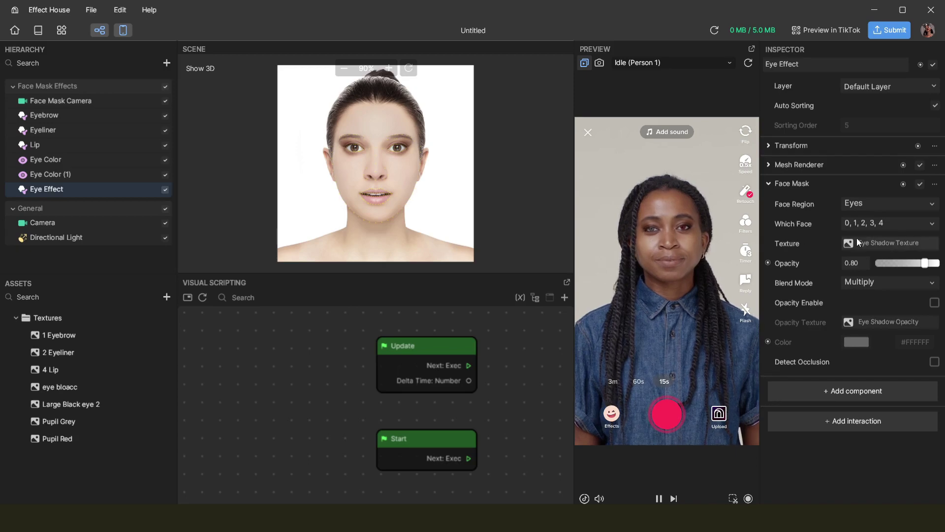
pyautogui.click(899, 243)
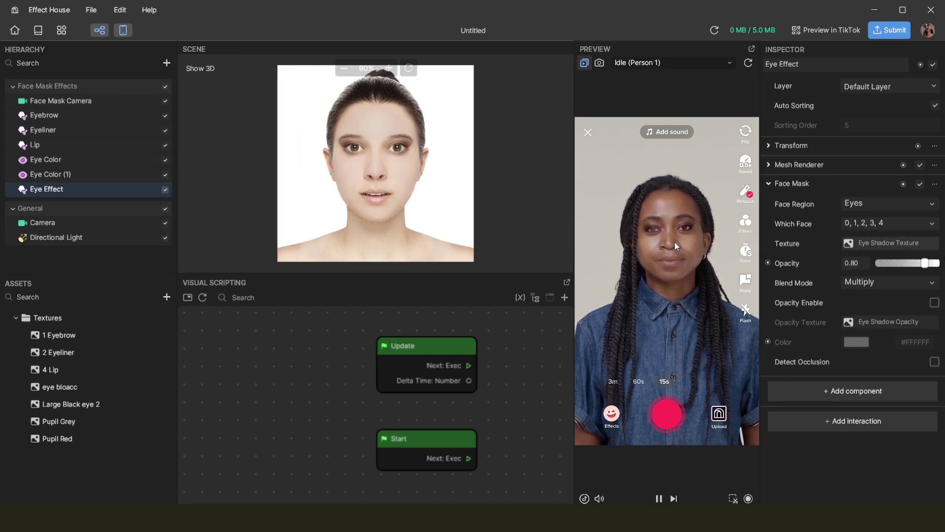
pyautogui.click(467, 248)
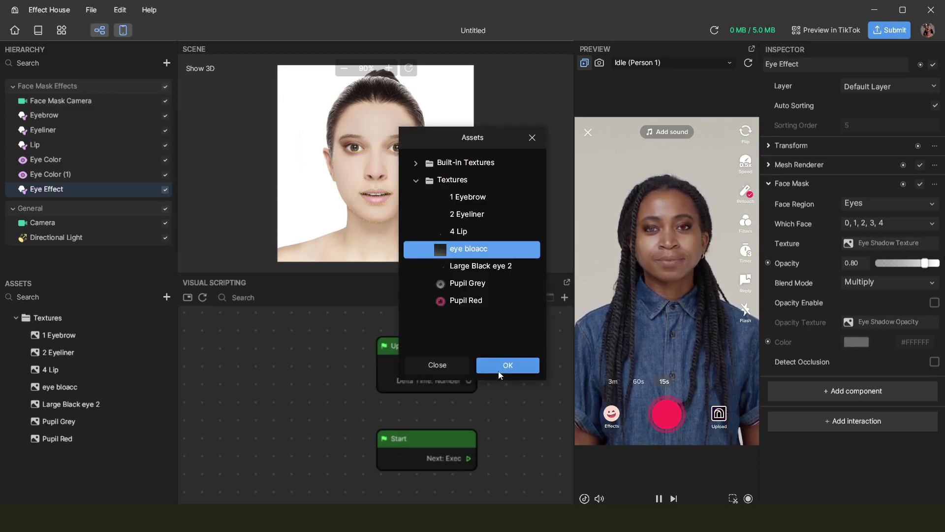
pyautogui.click(506, 365)
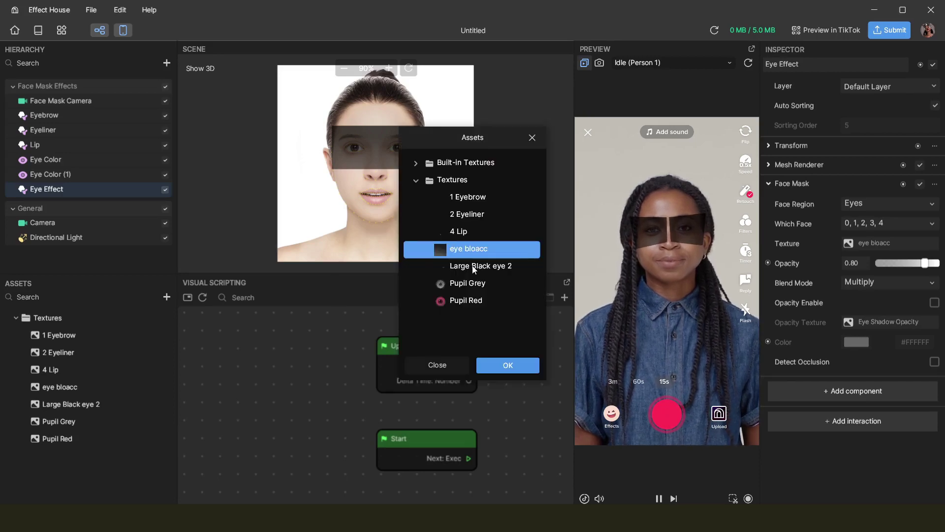
# Replace the Eye Effect object's face mask texture with Large Black eye 2.
pyautogui.click(472, 267)
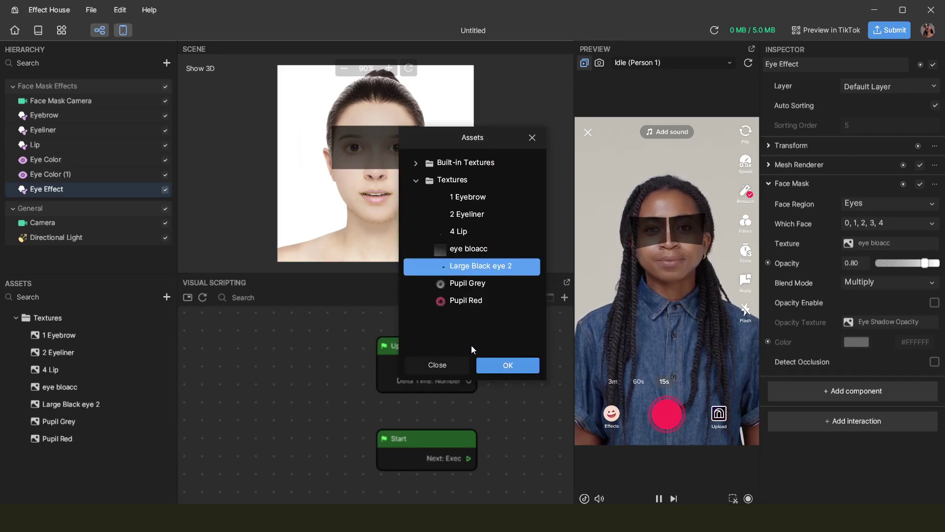
pyautogui.press('Return')
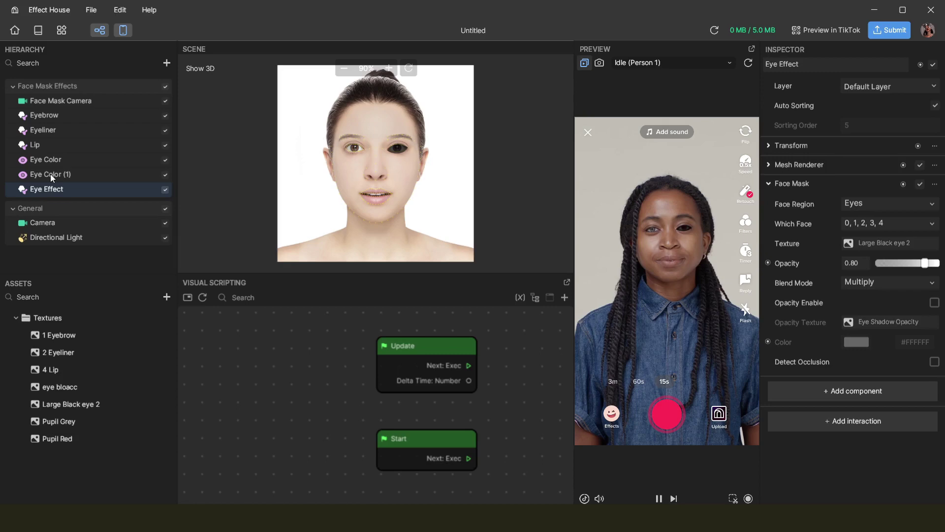
# Move Eye Effect directly below Lip in the hierarchy, and set its face mask to 1.00 opacity with Detect Occlusion enabled.
pyautogui.moveTo(50, 173); pyautogui.dragTo(50, 151)
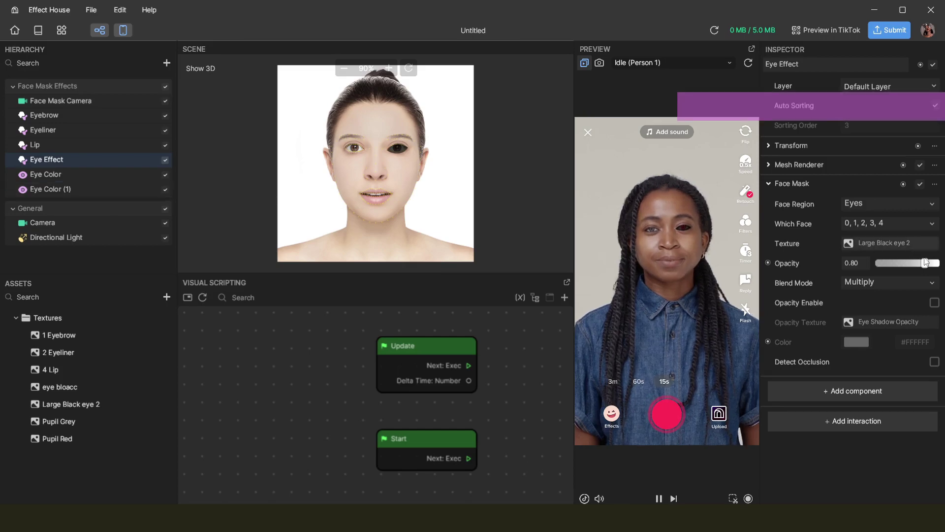
pyautogui.moveTo(925, 263); pyautogui.dragTo(935, 264)
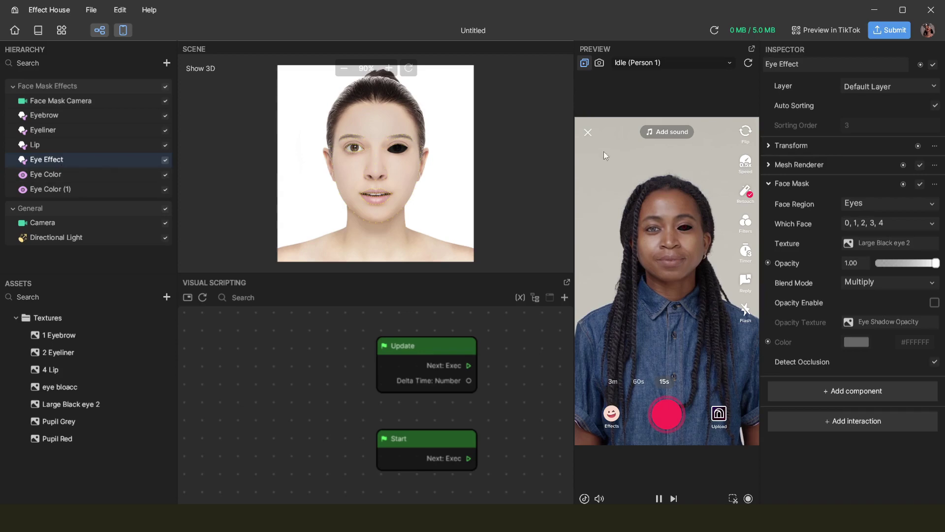
# Rename the Eye Effect object as Black Eye.
pyautogui.rightClick(90, 156)
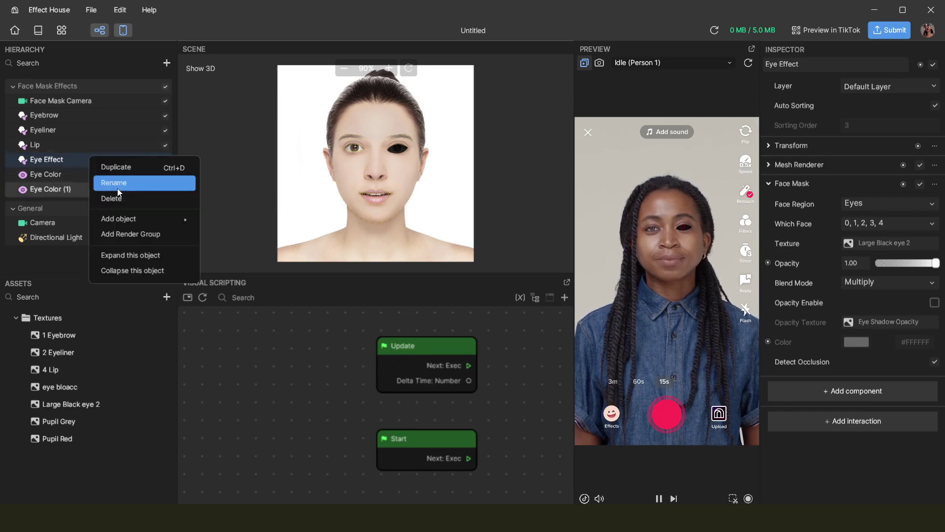
pyautogui.click(117, 184)
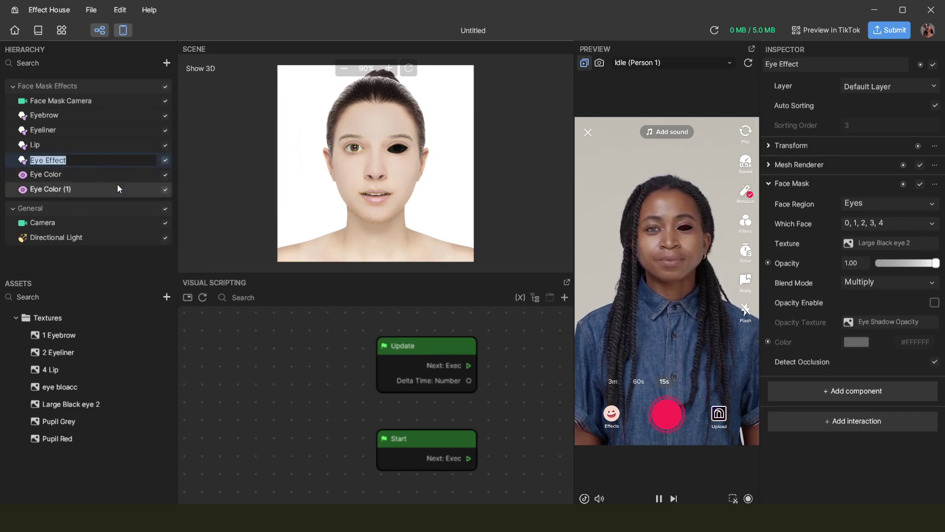
pyautogui.write('Black Ey')
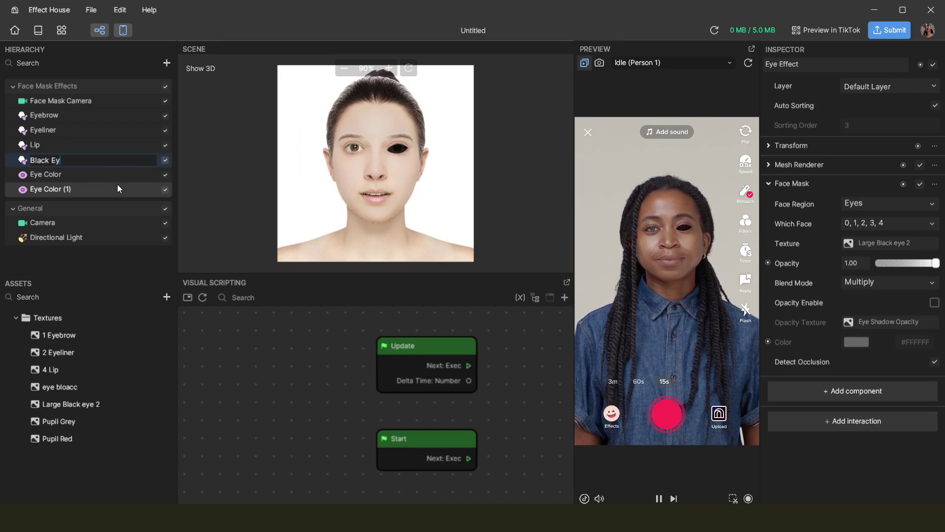
pyautogui.write('e')
pyautogui.press('Return')
# Rename the Eye Color object as Grey Eye.
pyautogui.doubleClick(67, 174)
pyautogui.write('Grey A')
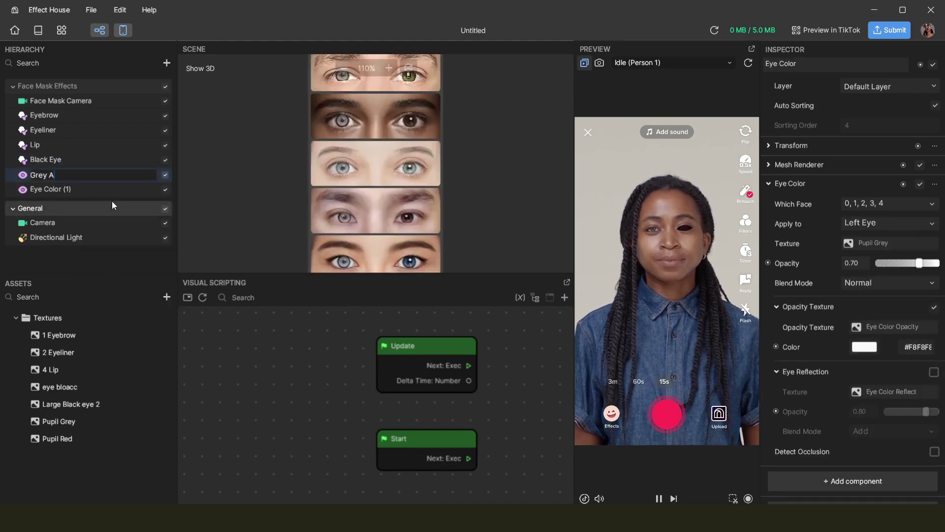
pyautogui.press('BackSpace')
pyautogui.write('Eye')
pyautogui.press('Return')
# Rename the Eye Color (1) object as Red Eye.
pyautogui.doubleClick(62, 191)
pyautogui.write('Red Eye')
pyautogui.press('Return')
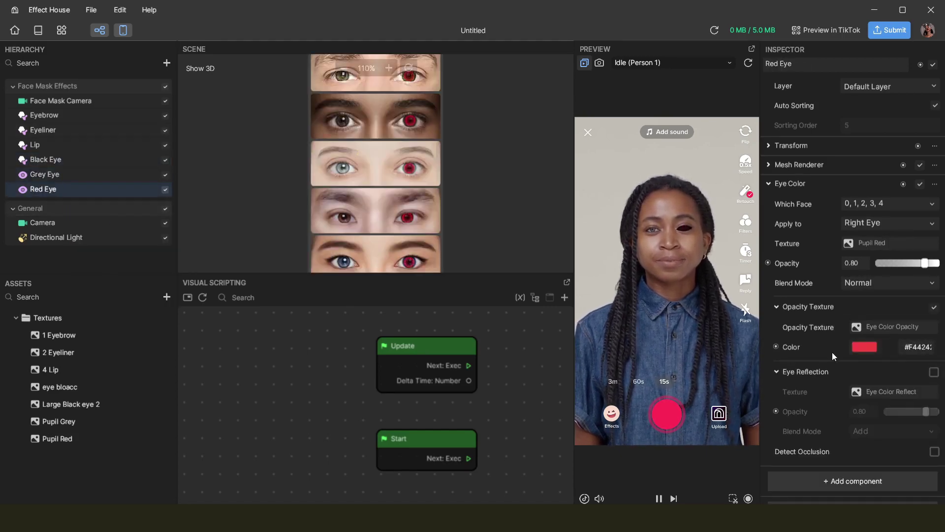